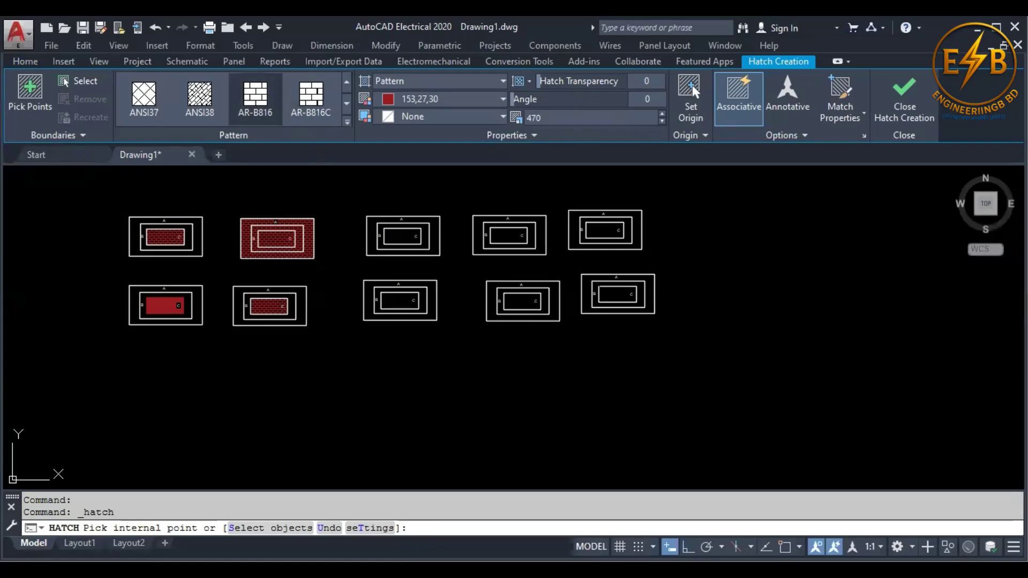
Step: Try specifying a new hatch origin and applying the brick hatch, and undo the resulting pick
left_click(692, 93)
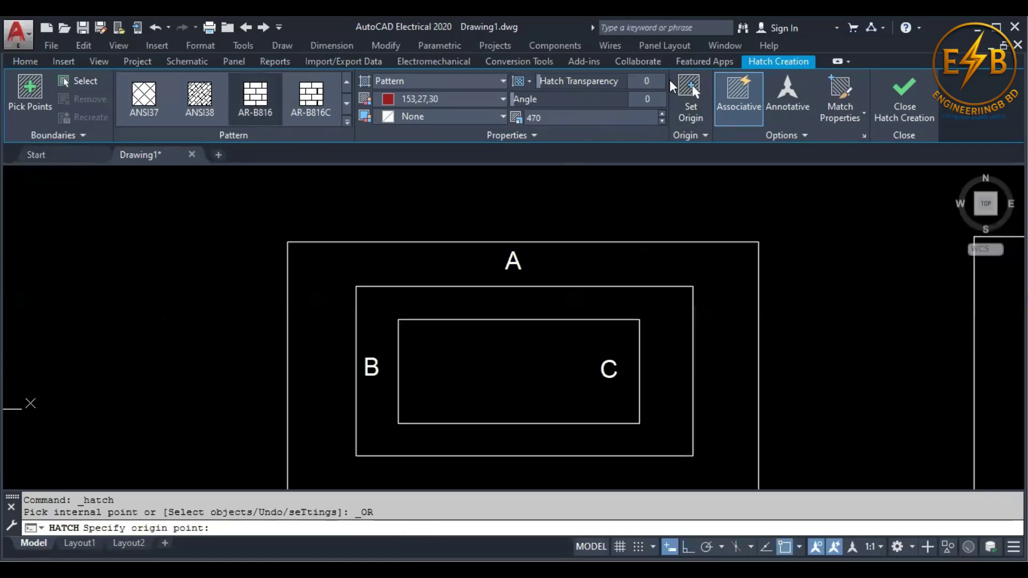
left_click(692, 91)
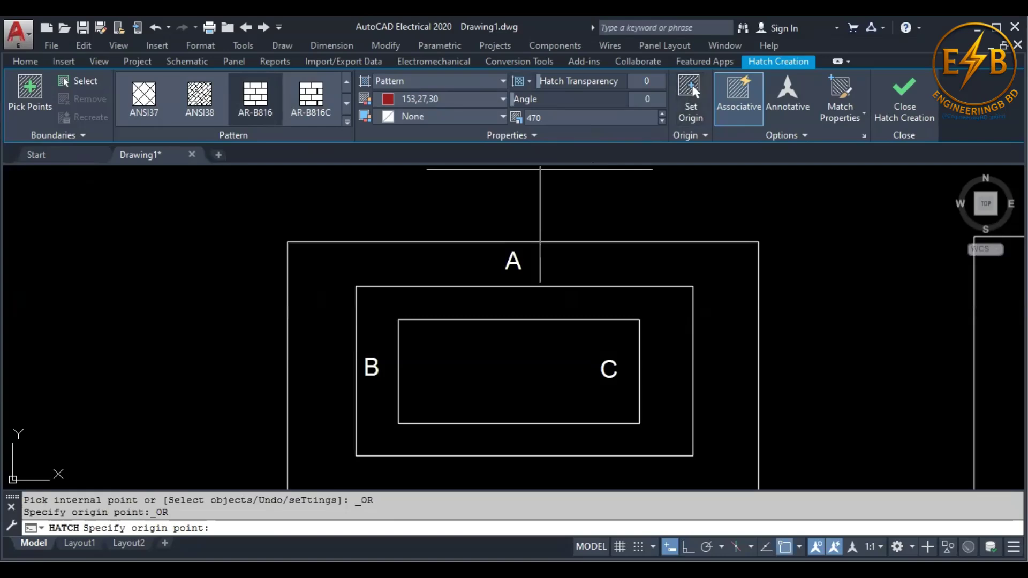
middle_click_drag(540, 170, 507, 96)
left_click(284, 380)
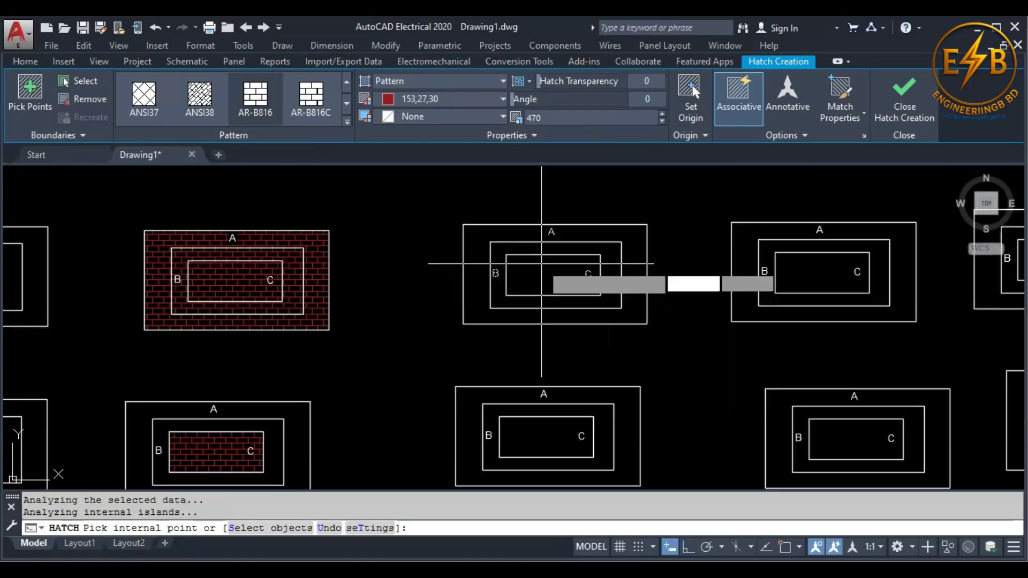
key("ctrl+z")
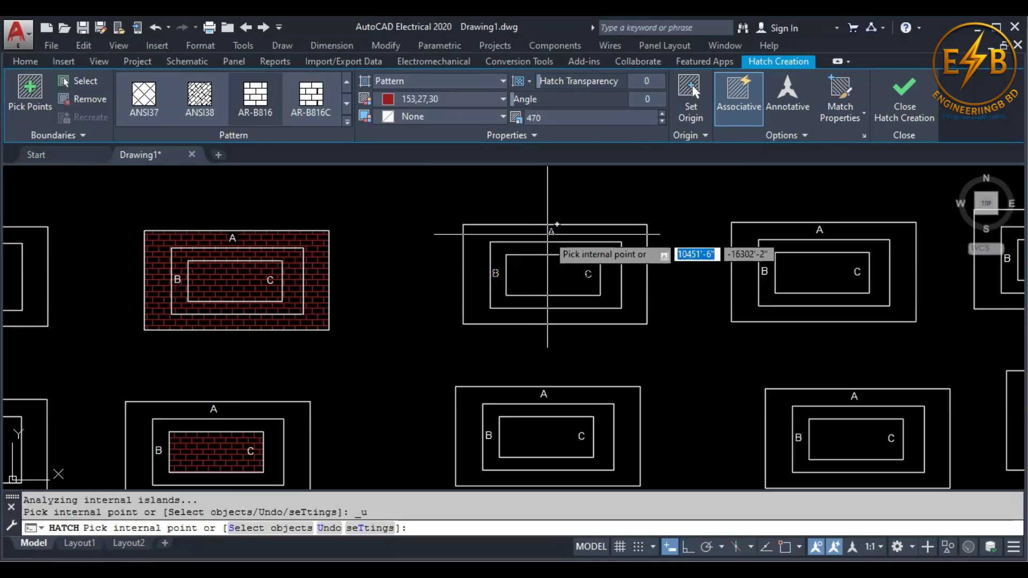
Step: Make the AR-B816 hatch annotative, set its origin, and hatch the whole third figure in the upper row
left_click(734, 105)
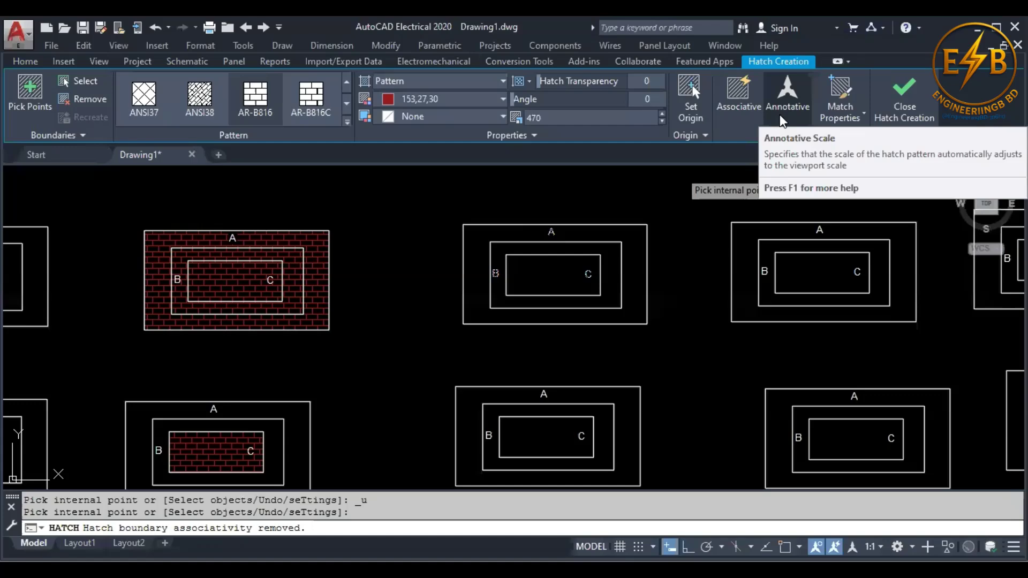
left_click(690, 105)
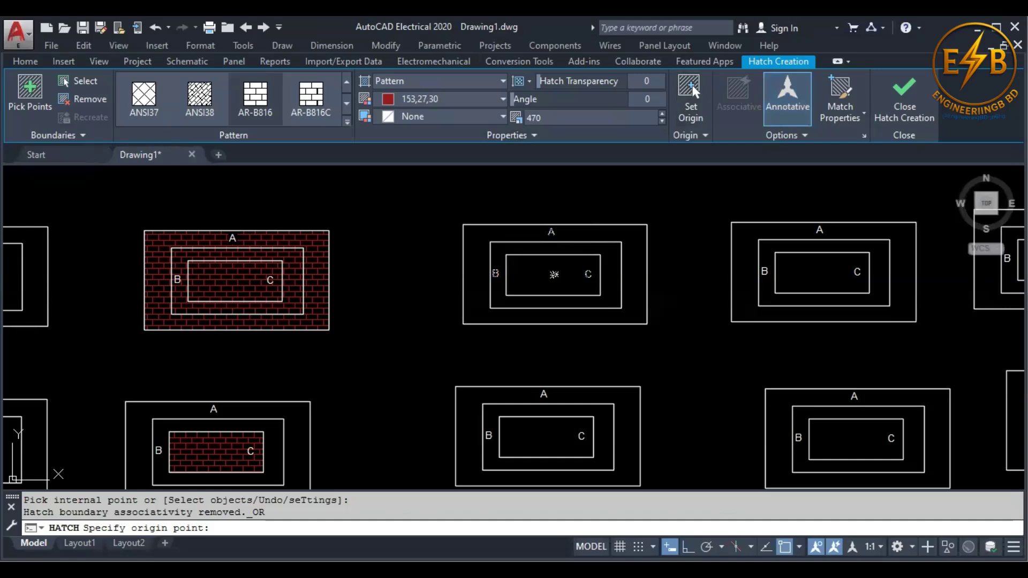
left_click(482, 280)
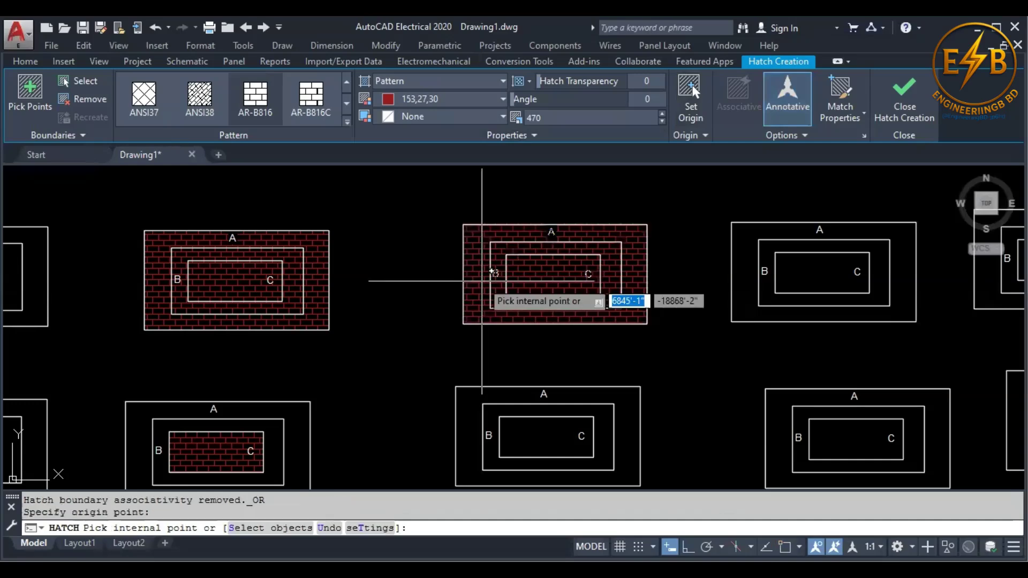
left_click(482, 280)
key("Return")
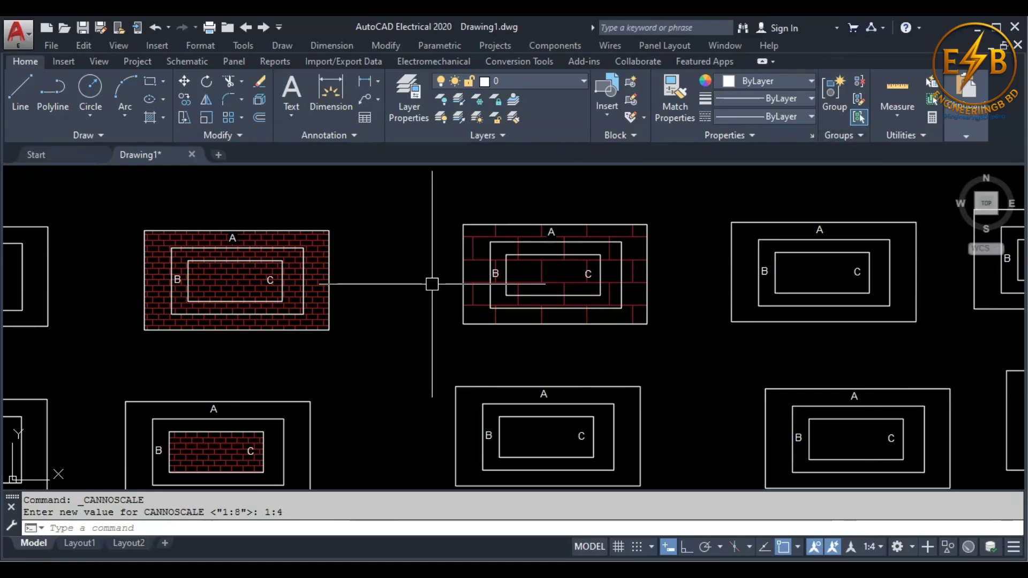
Step: Turn off the annotative property of the existing hatch in the third upper-row figure
left_click(537, 268)
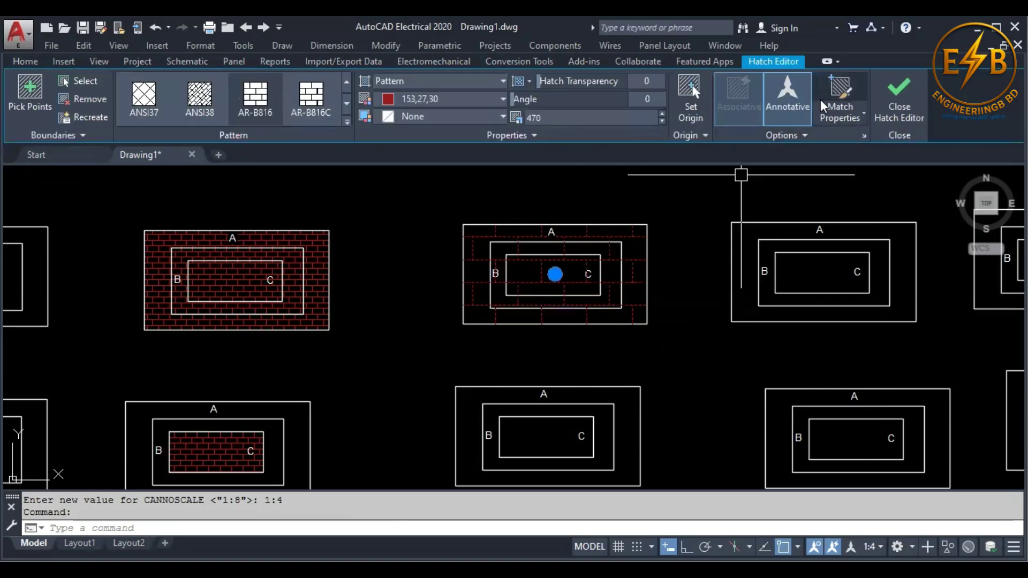
left_click(796, 99)
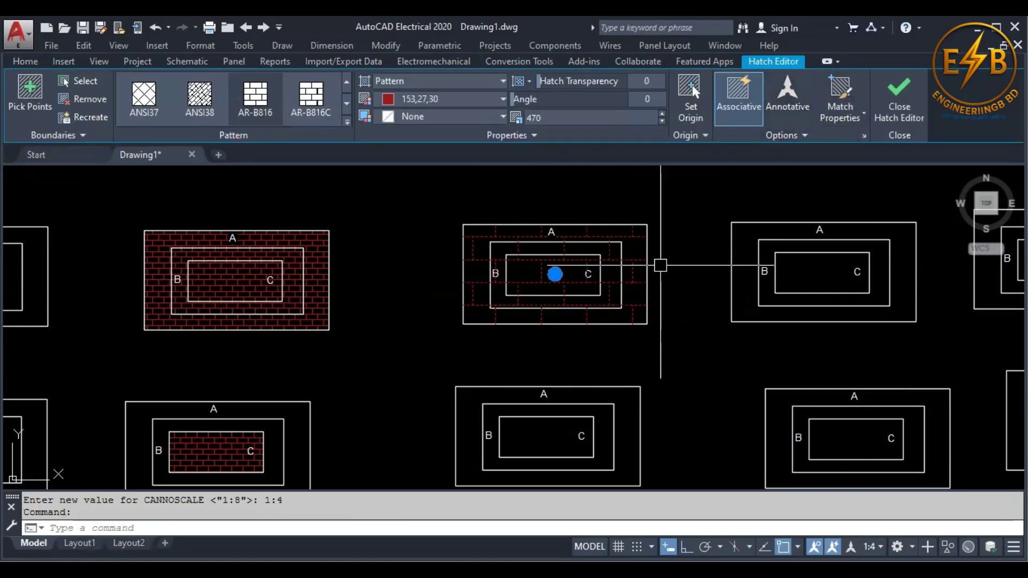
left_click(888, 111)
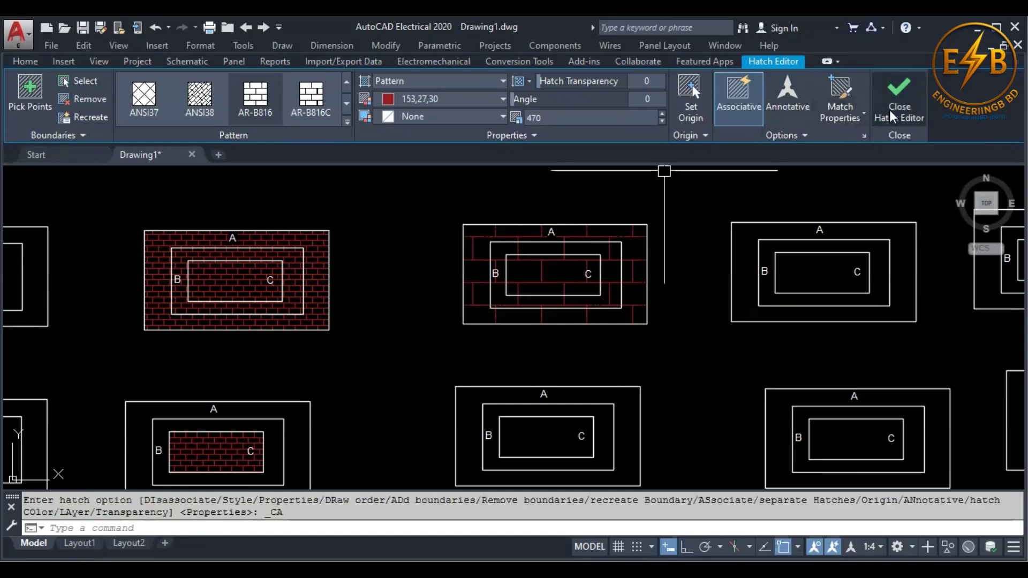
Step: Hatch the whole fourth figure in the upper row with the annotative AR-B816 brick pattern
middle_click_drag(753, 264, 337, 259)
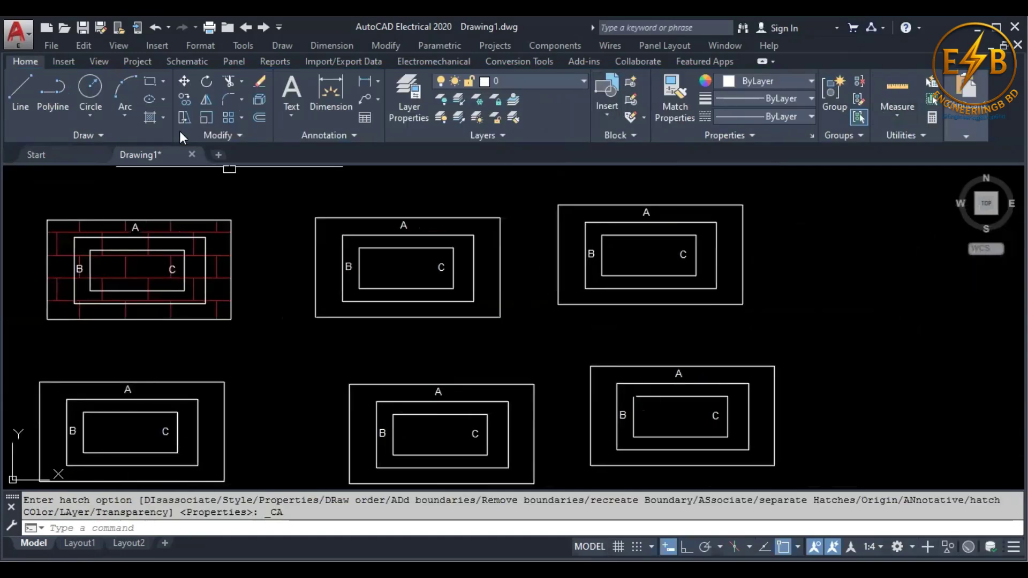
left_click(151, 116)
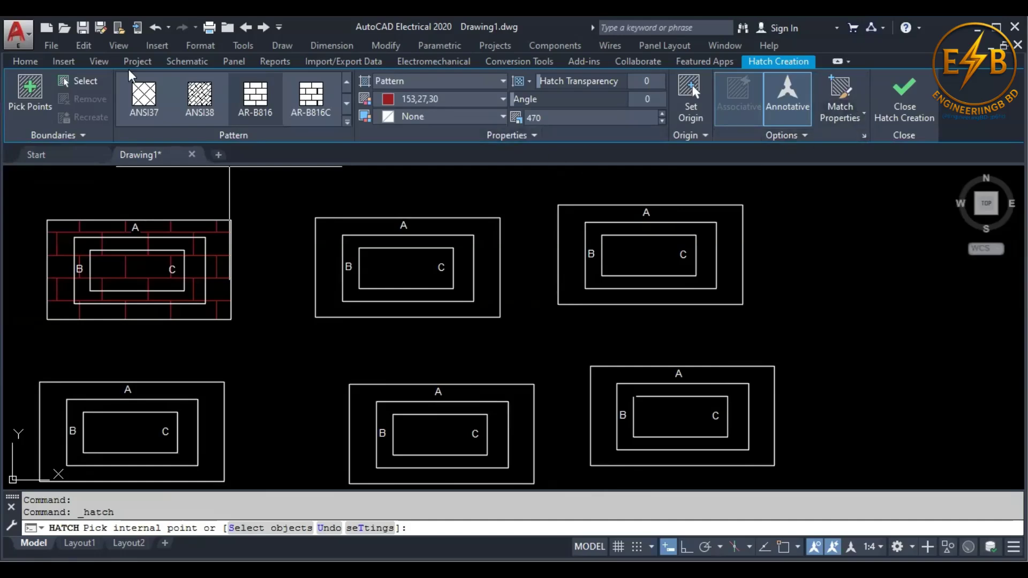
left_click(252, 111)
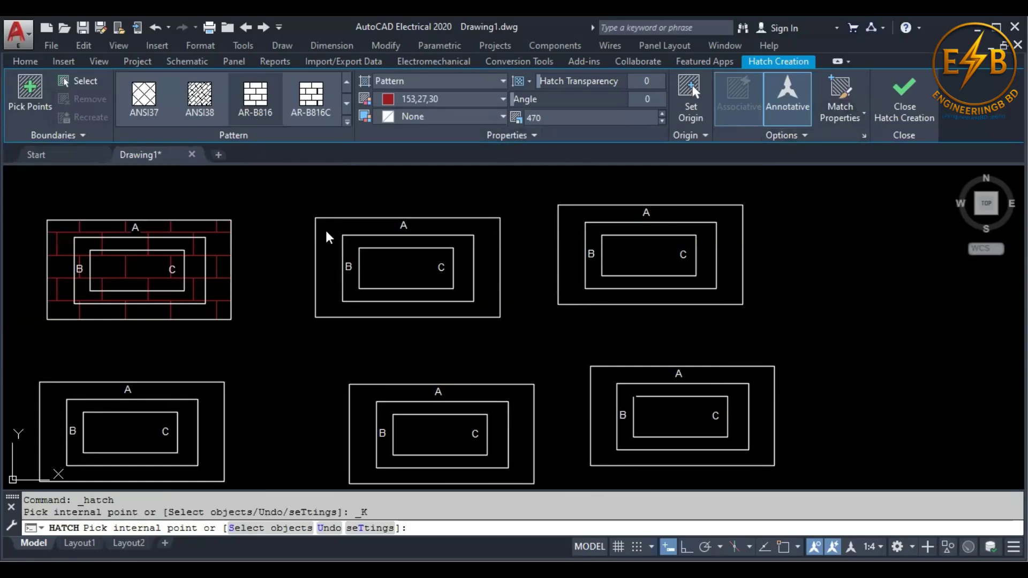
left_click(334, 249)
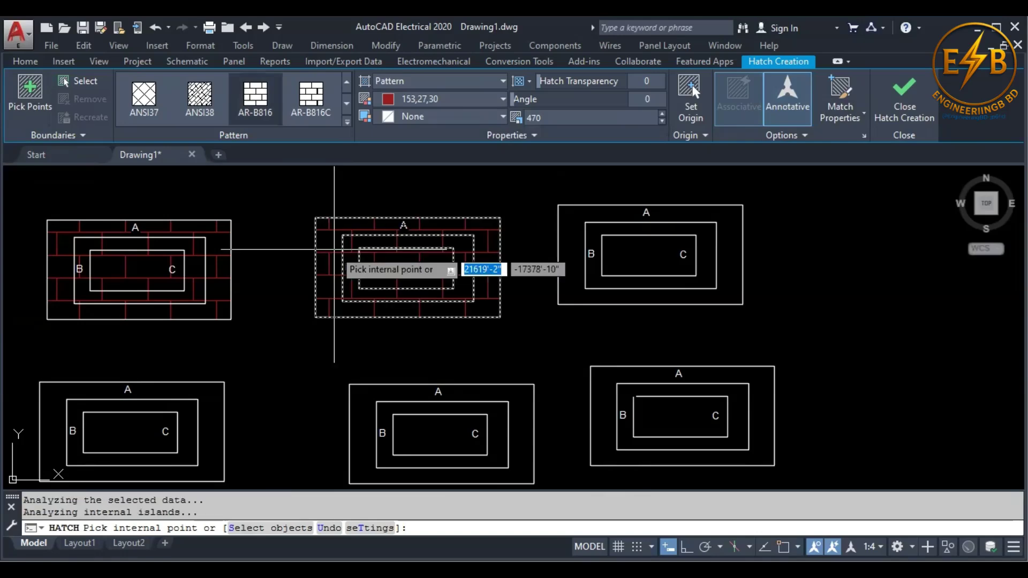
key("Return")
scroll(334, 249, "up", 4)
scroll(545, 271, "down", 4)
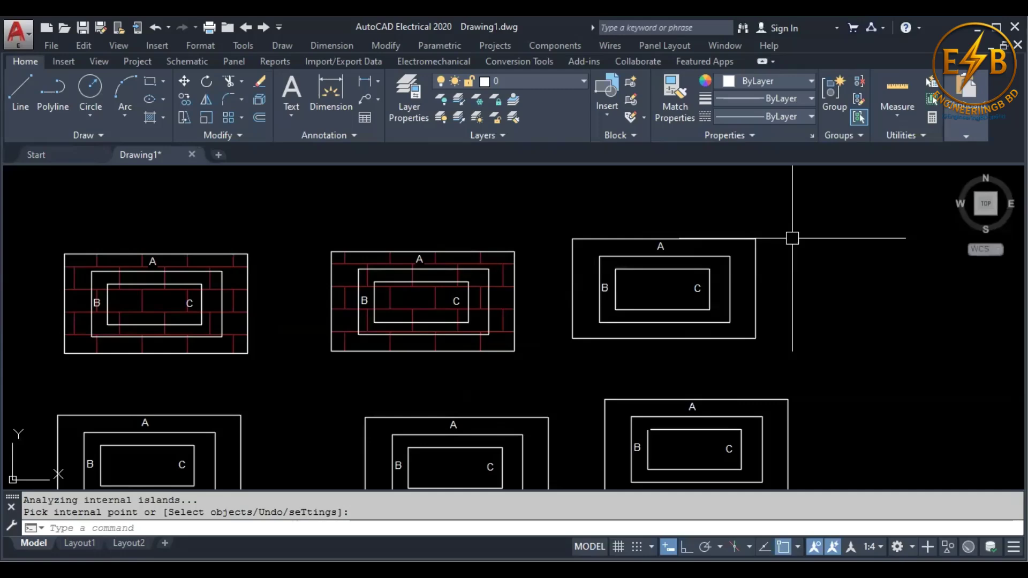
Step: Hatch the fifth upper-row figure by matching the fourth figure's hatch properties, using the current origin
scroll(425, 288, "up", 2)
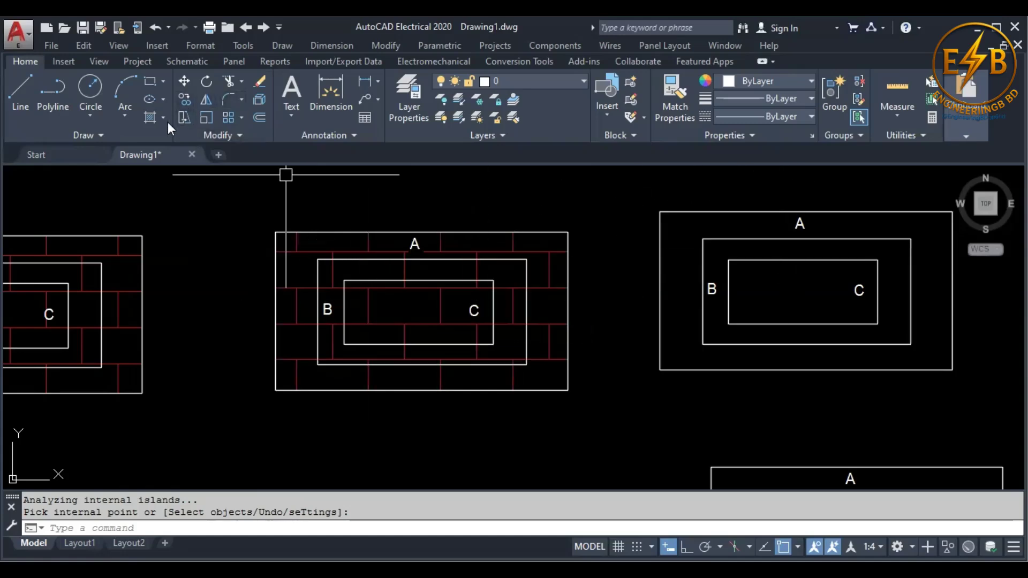
left_click(150, 117)
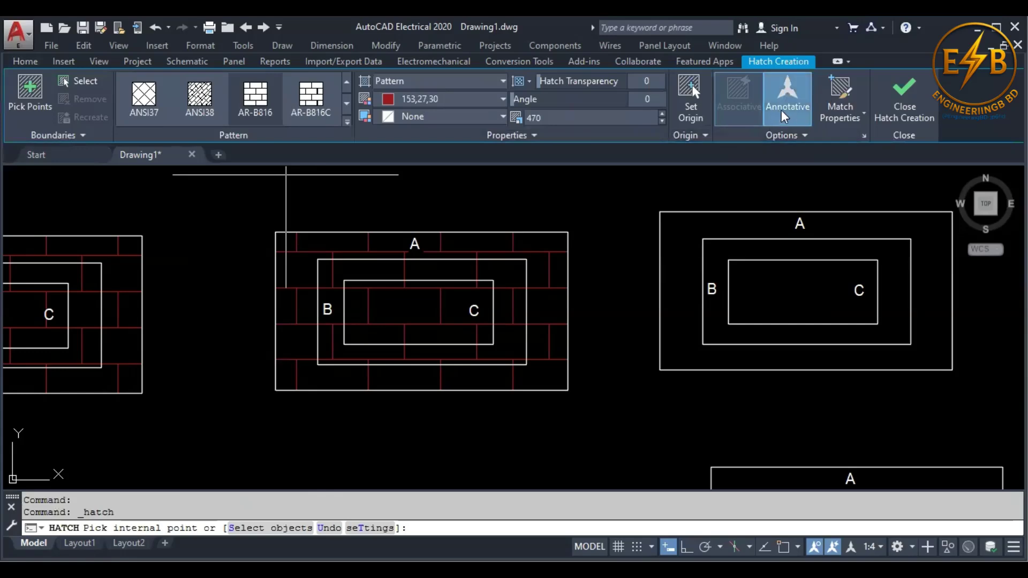
left_click(839, 112)
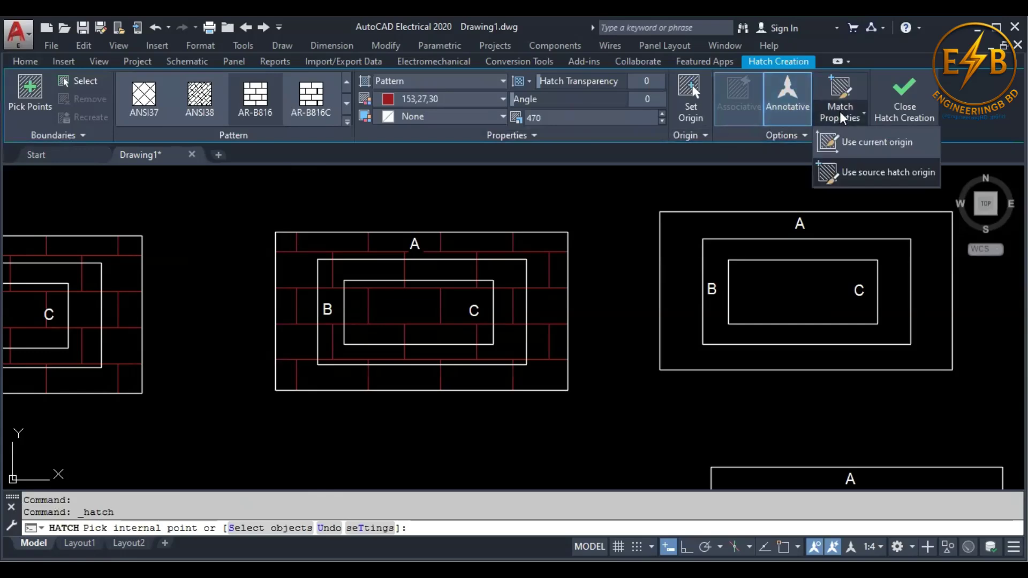
left_click(862, 141)
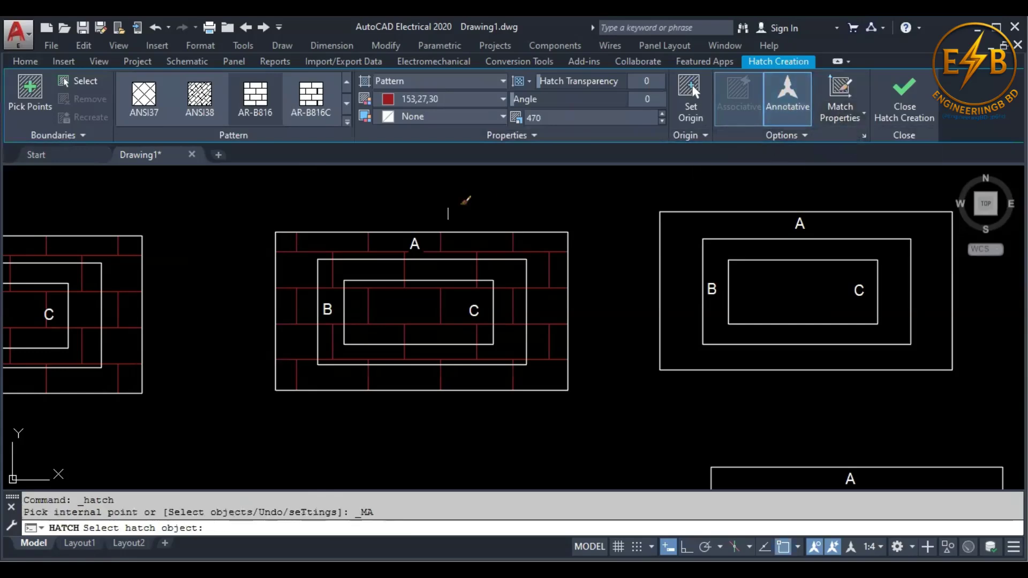
left_click(294, 253)
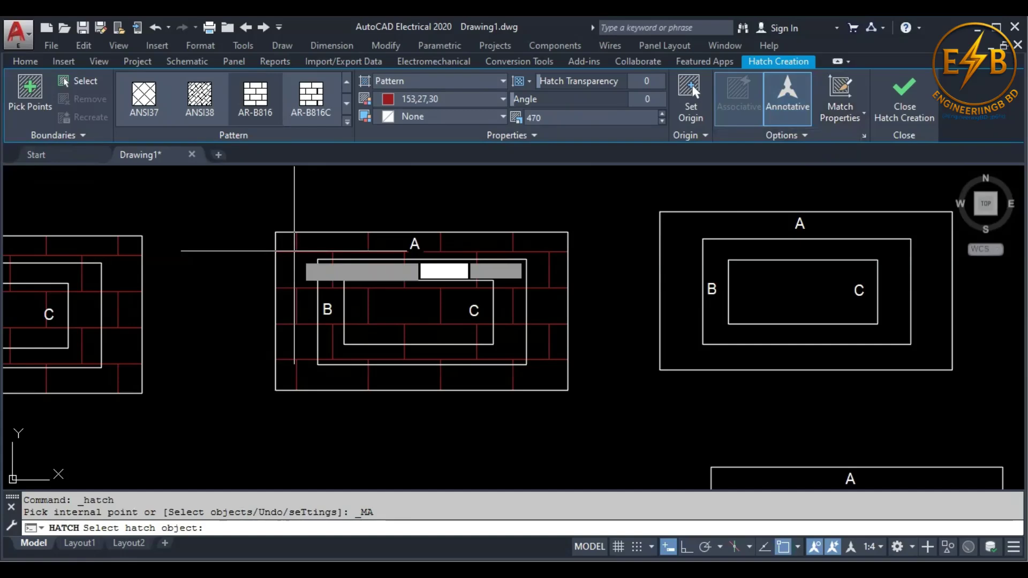
left_click(685, 245)
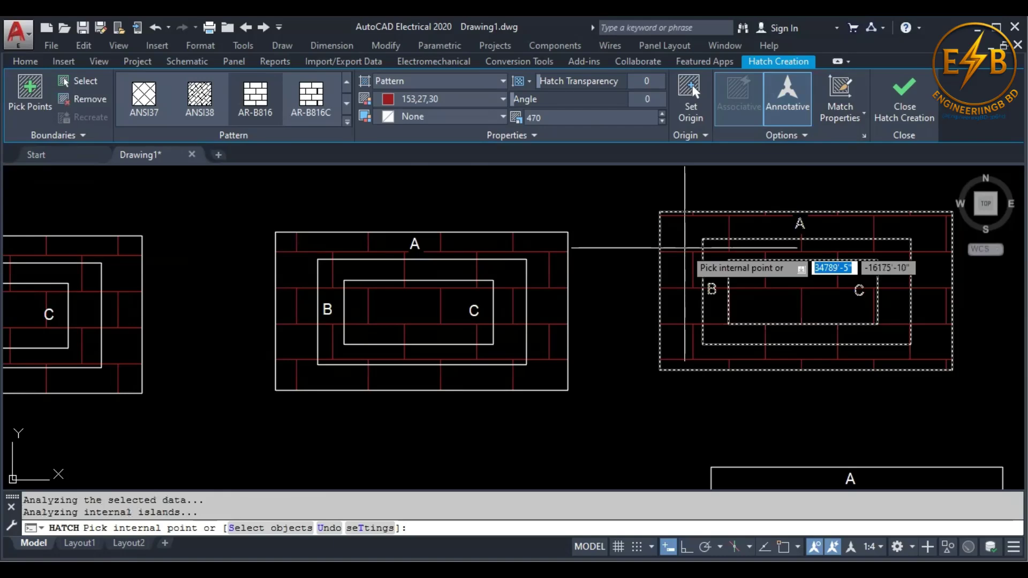
key("Return")
Step: Erase all figures in the upper row and the two hatched figures in the lower row
scroll(694, 261, "down", 2)
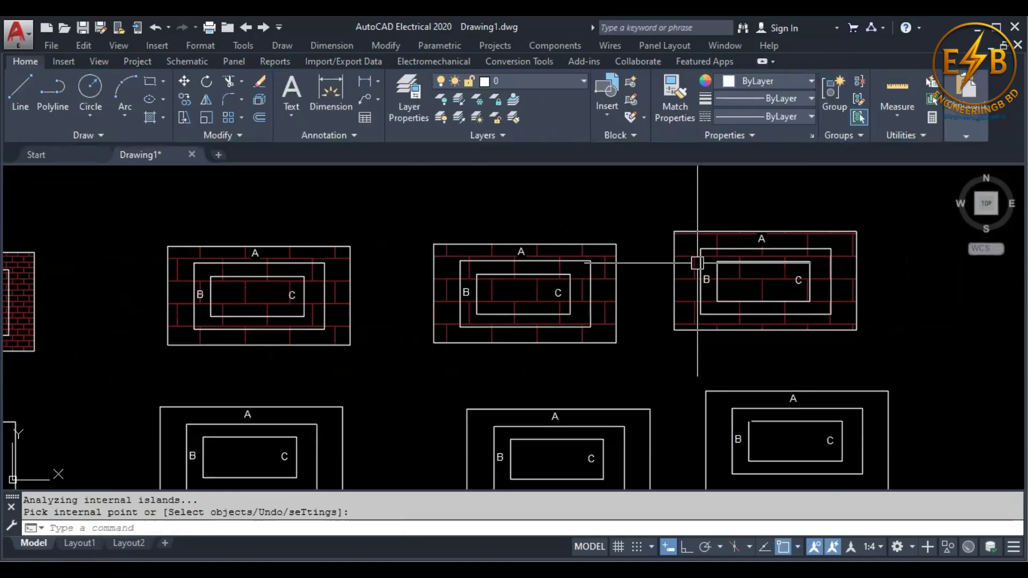
scroll(835, 252, "down", 2)
left_click(881, 236)
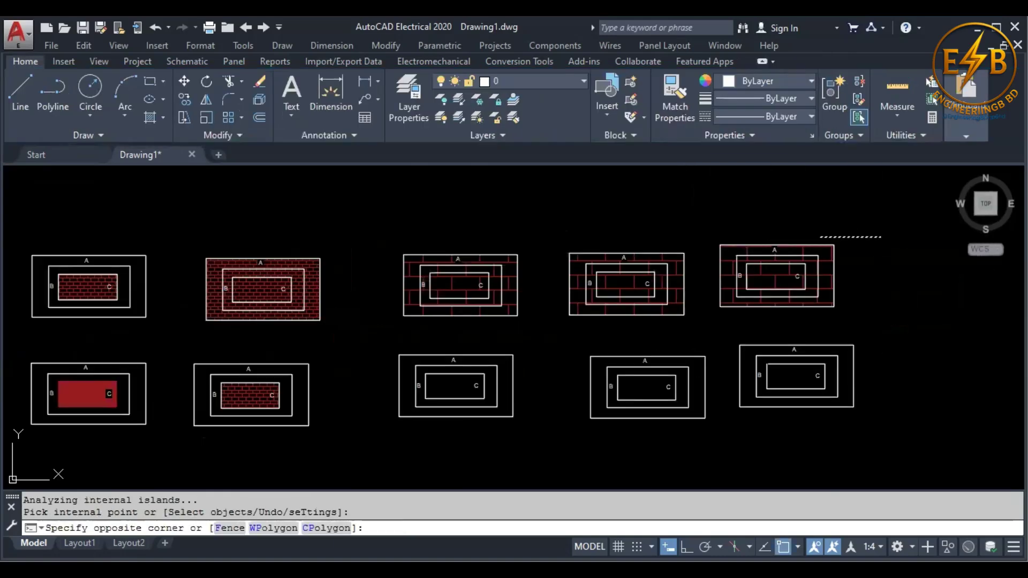
left_click(39, 303)
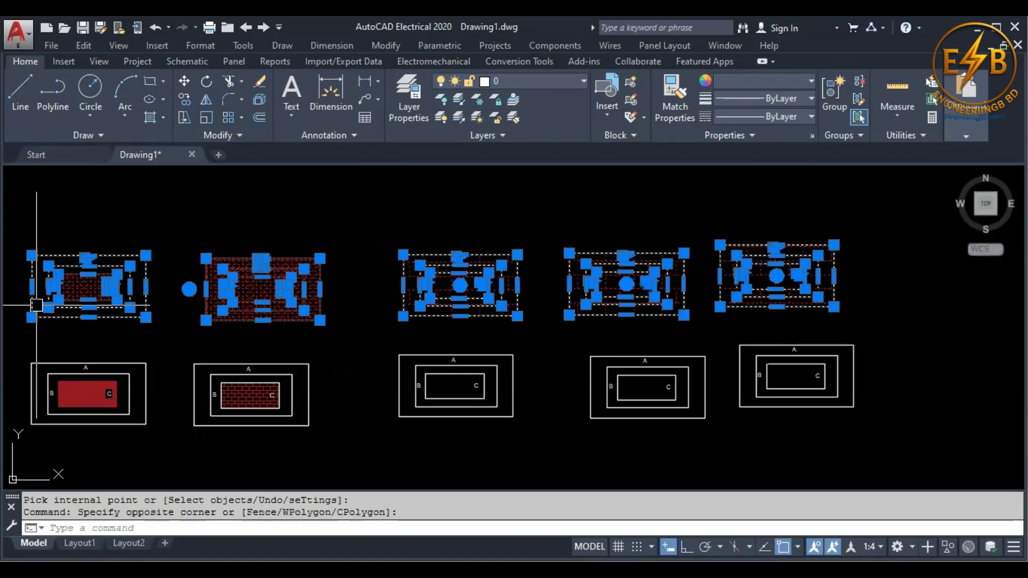
key("Delete")
left_click(345, 303)
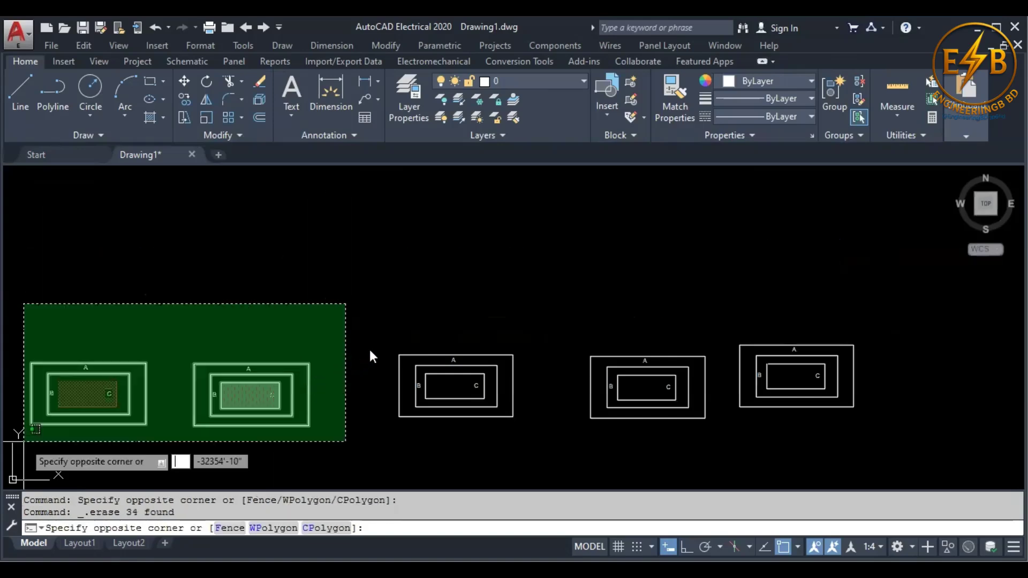
left_click(23, 440)
key("Delete")
Step: Start a non-annotative hatch with Normal Island Detection and review its draw order options
scroll(510, 382, "up", 4)
left_click(151, 118)
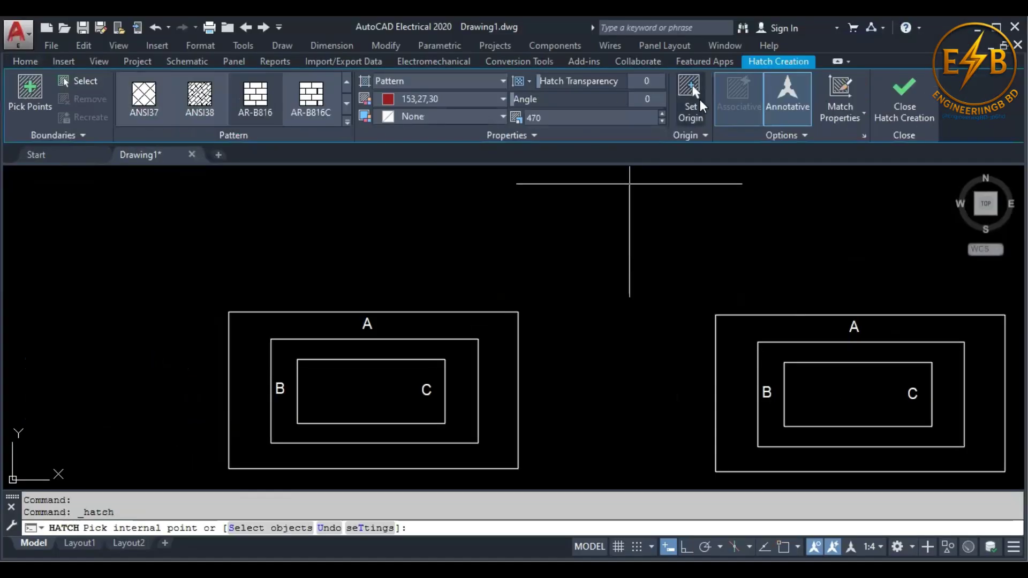
left_click(776, 97)
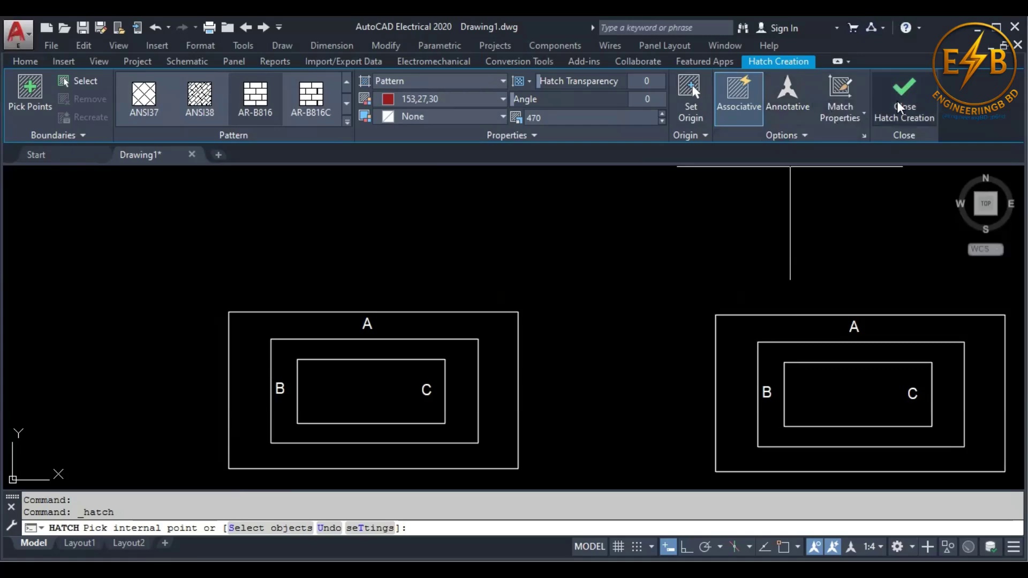
left_click(788, 139)
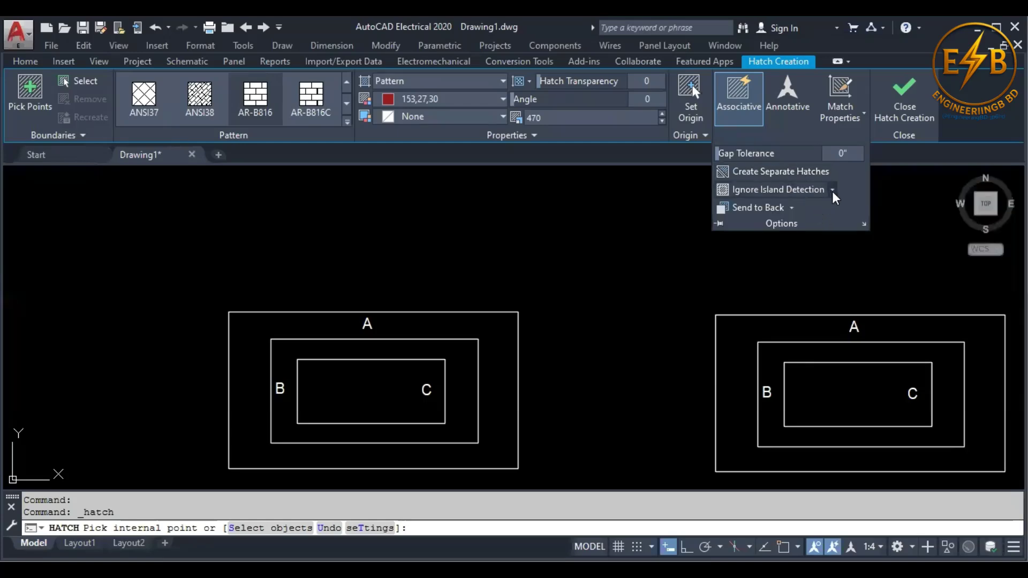
left_click(832, 191)
left_click(778, 213)
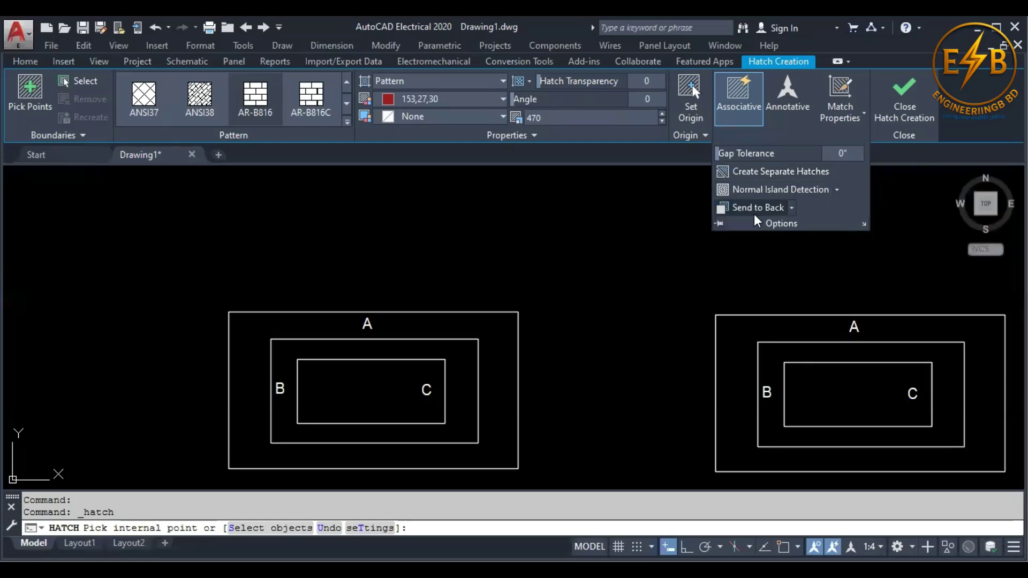
left_click(791, 209)
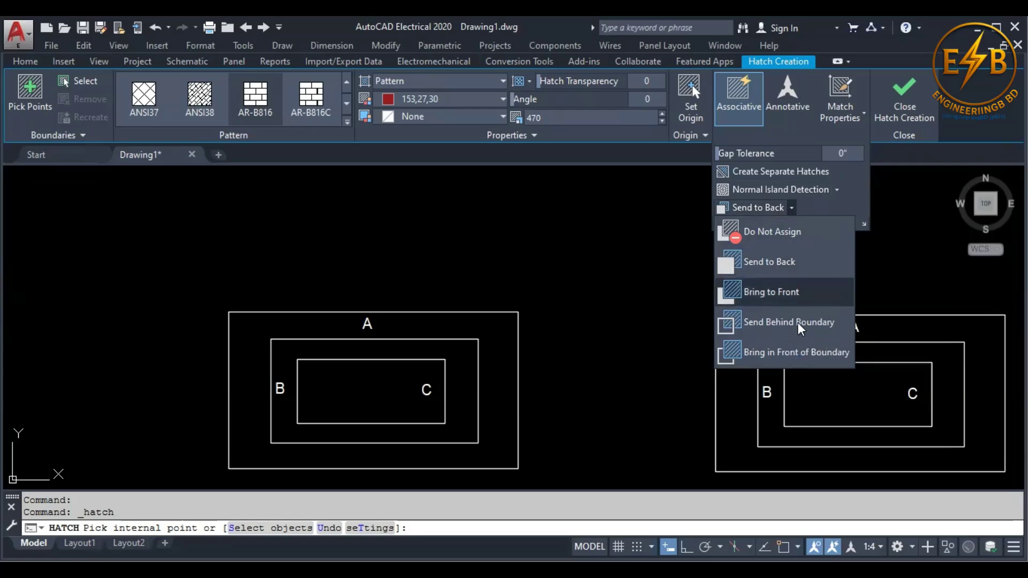
left_click(771, 207)
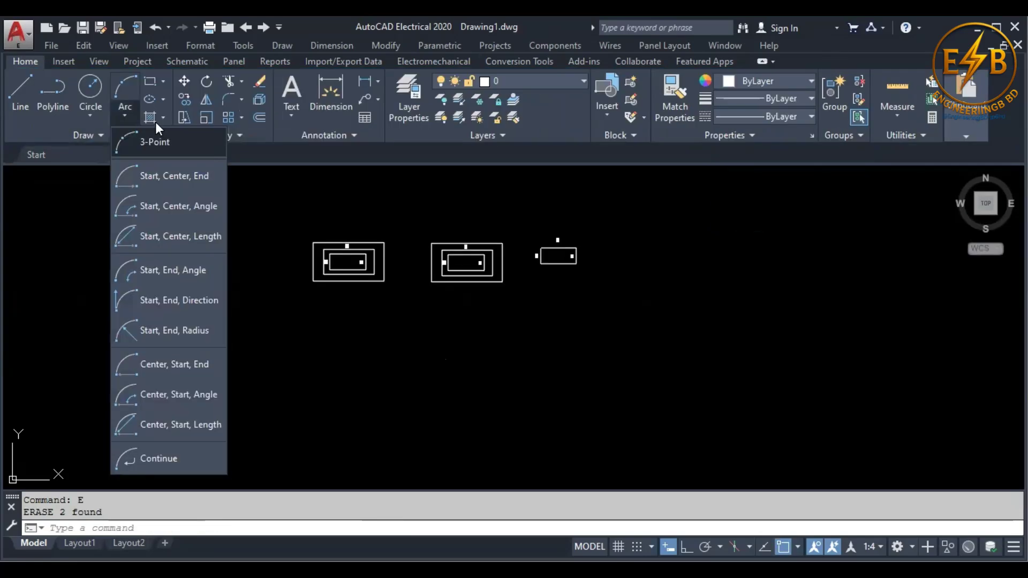
Step: Try to hatch the open rectangle around C in the last figure and dismiss the boundary error
left_click(155, 121)
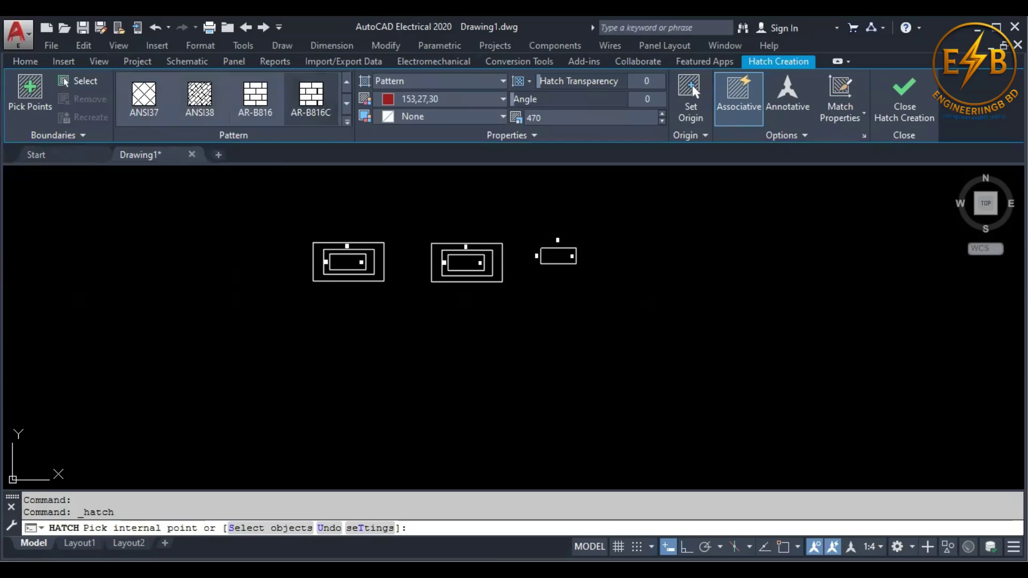
left_click(524, 288)
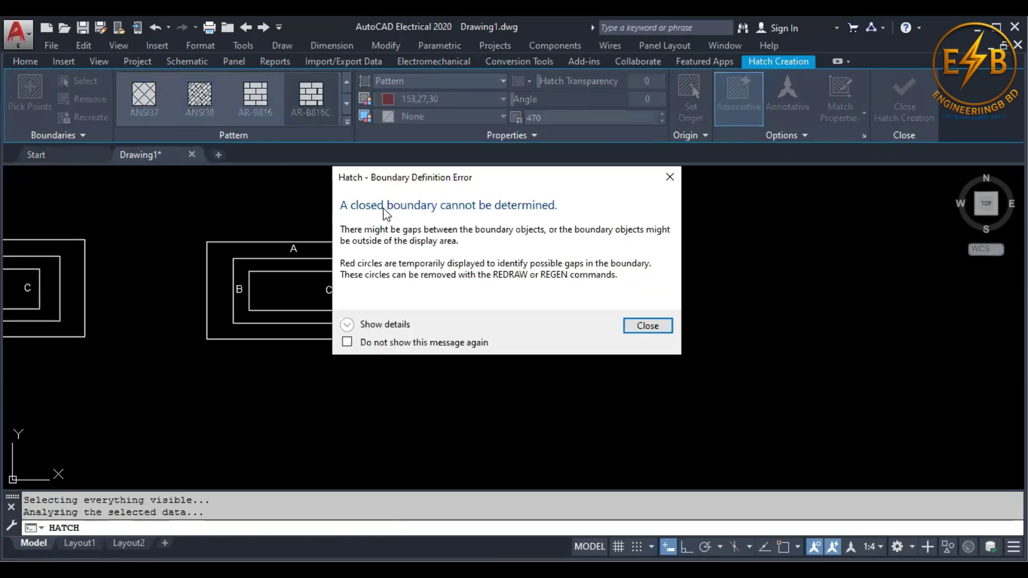
left_click(640, 325)
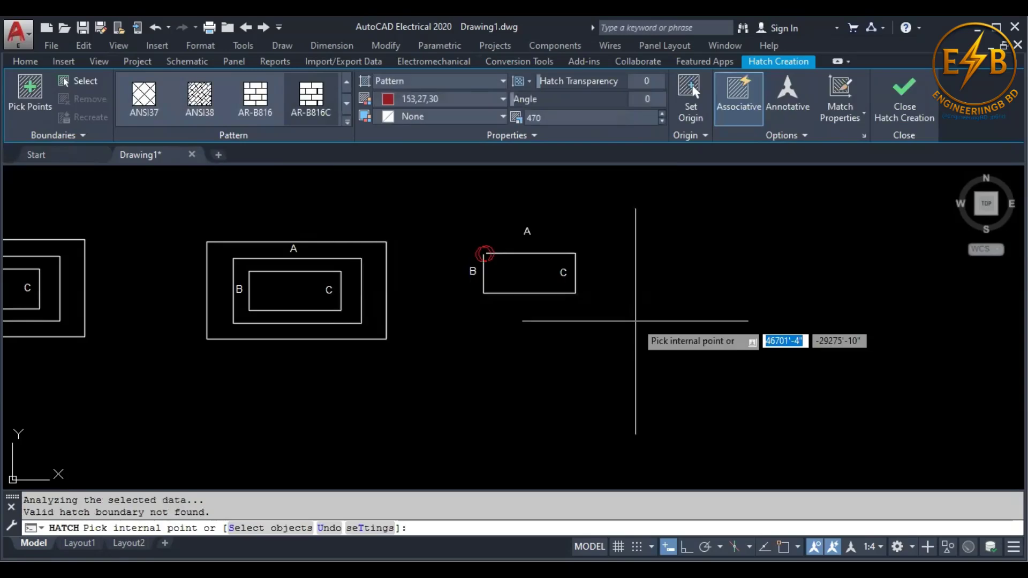
Step: Hatch the open rectangle around C in the last figure with a 416'-8" gap tolerance, continuing despite the unclosed boundary
scroll(528, 285, "up", 6)
middle_click_drag(528, 285, 539, 402)
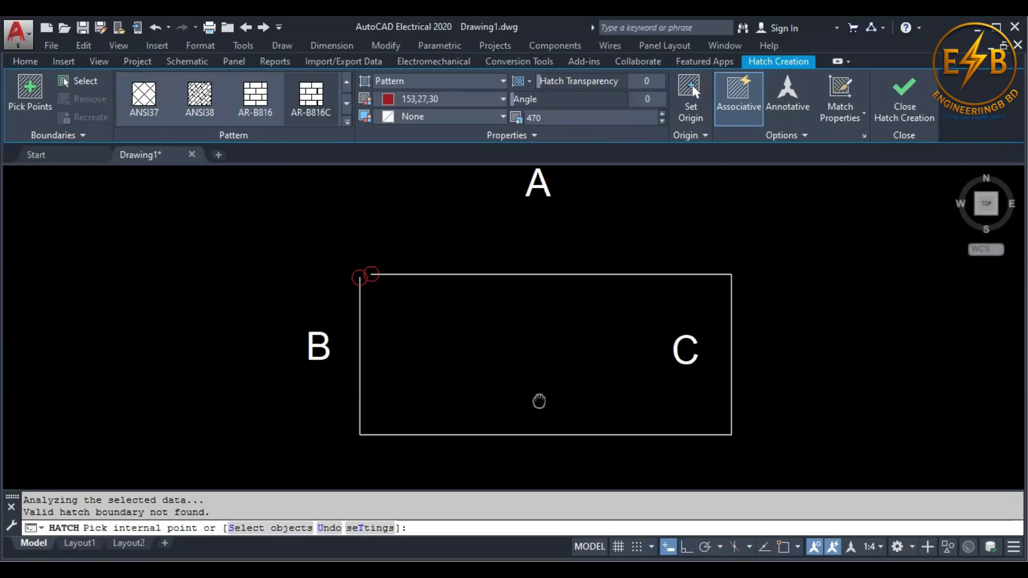
scroll(482, 321, "down", 4)
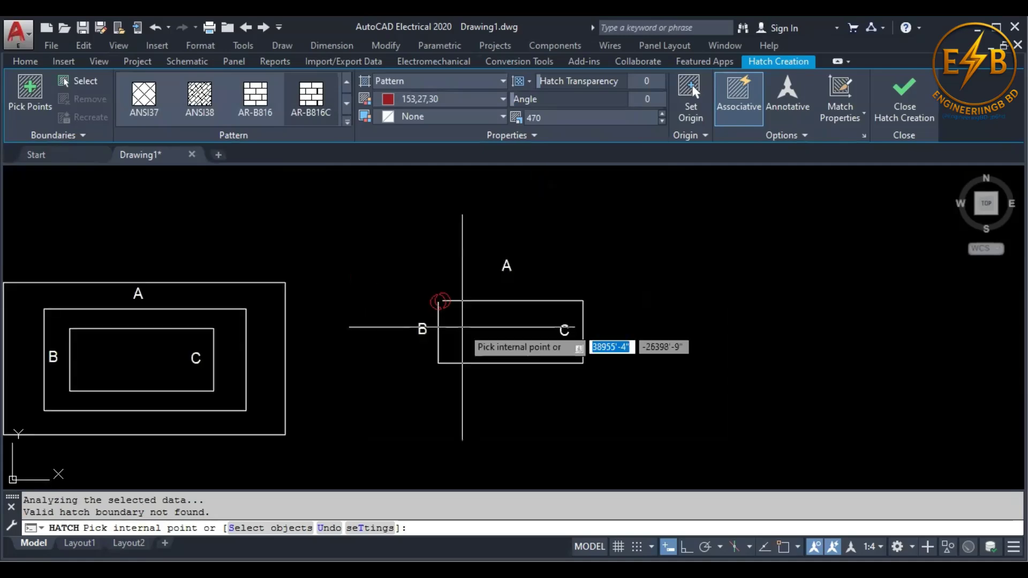
scroll(462, 326, "up", 4)
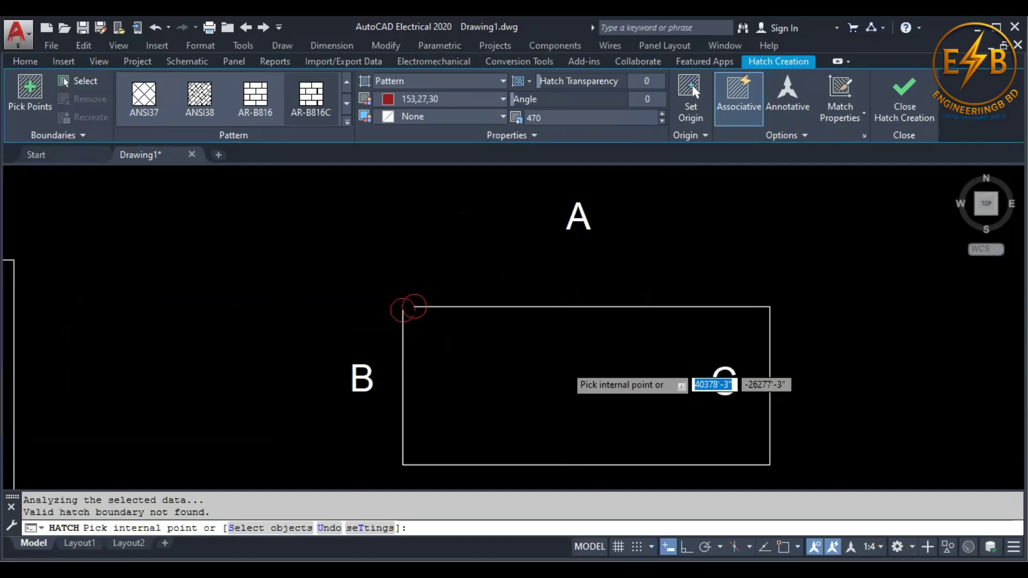
scroll(564, 365, "down", 2)
left_click(786, 135)
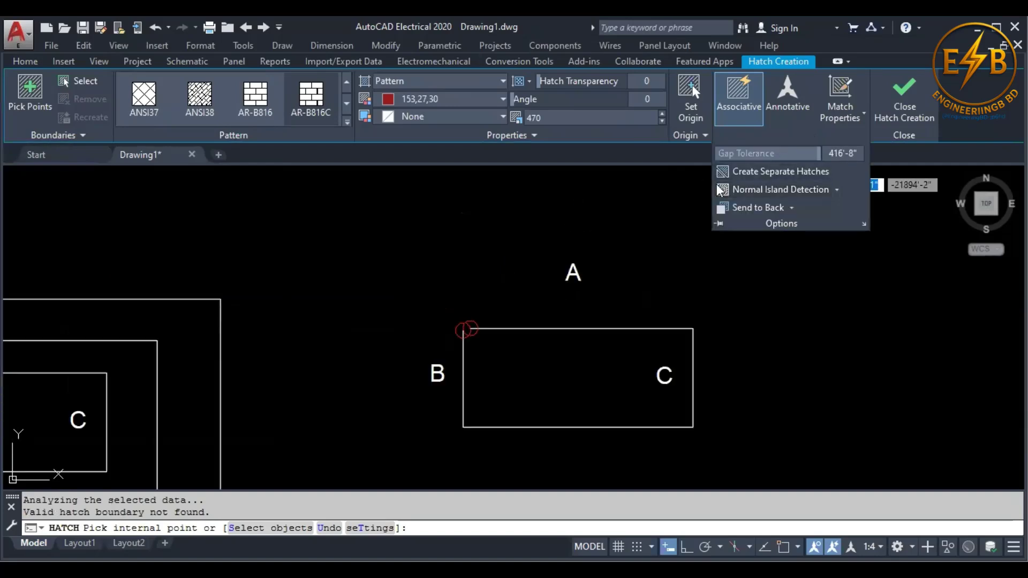
left_click(30, 97)
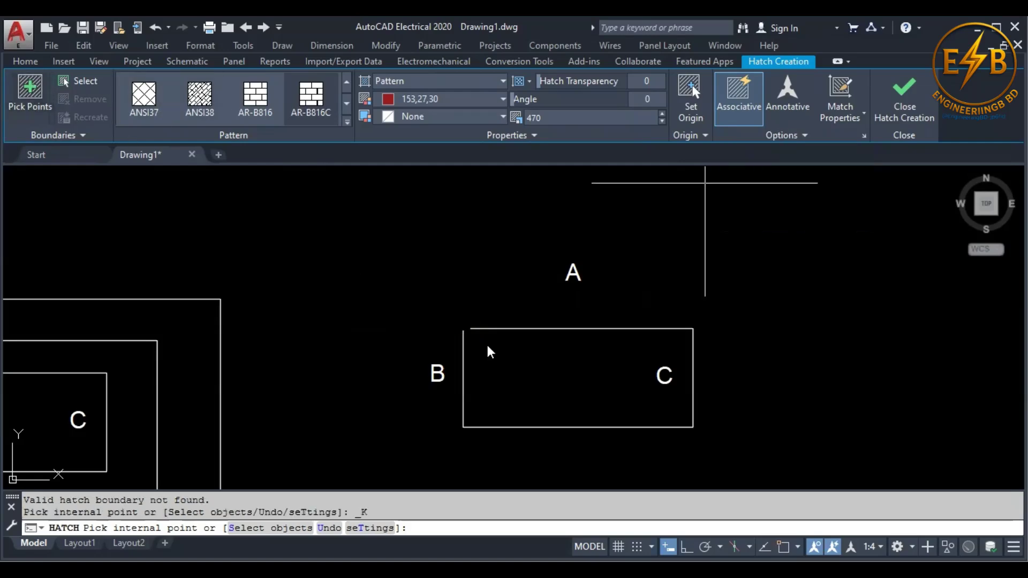
left_click(543, 364)
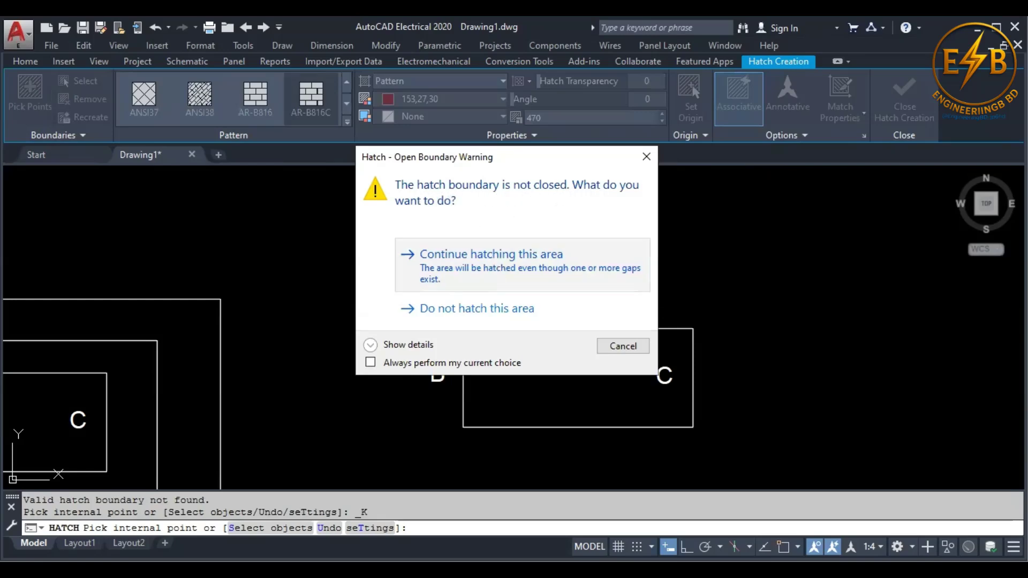
left_click(598, 268)
key("Return")
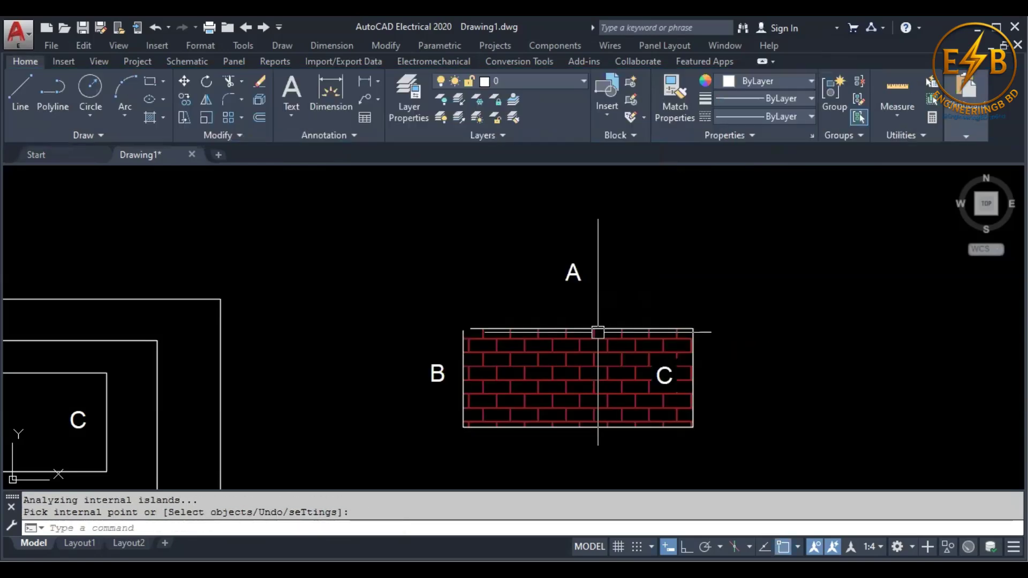
Step: Erase the last figure completely, including its brick hatch, open rectangle and the labels A, B and C
left_click(775, 287)
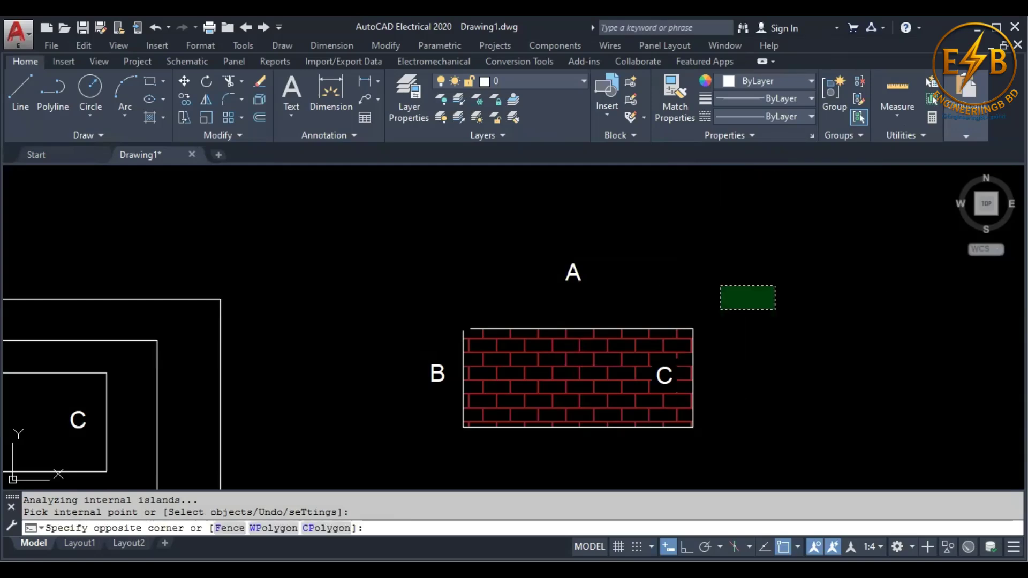
left_click(422, 430)
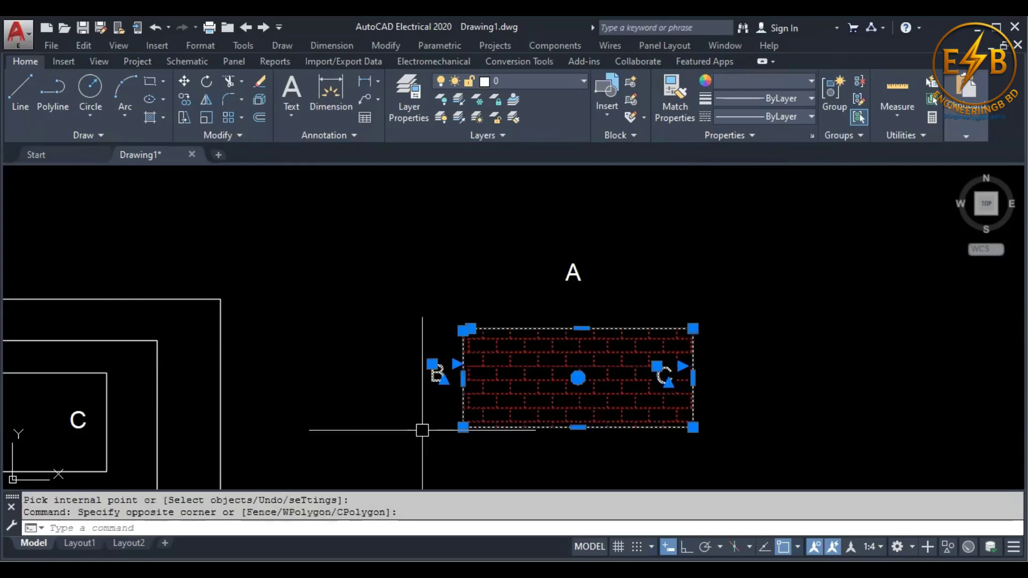
key("Delete")
left_click(620, 236)
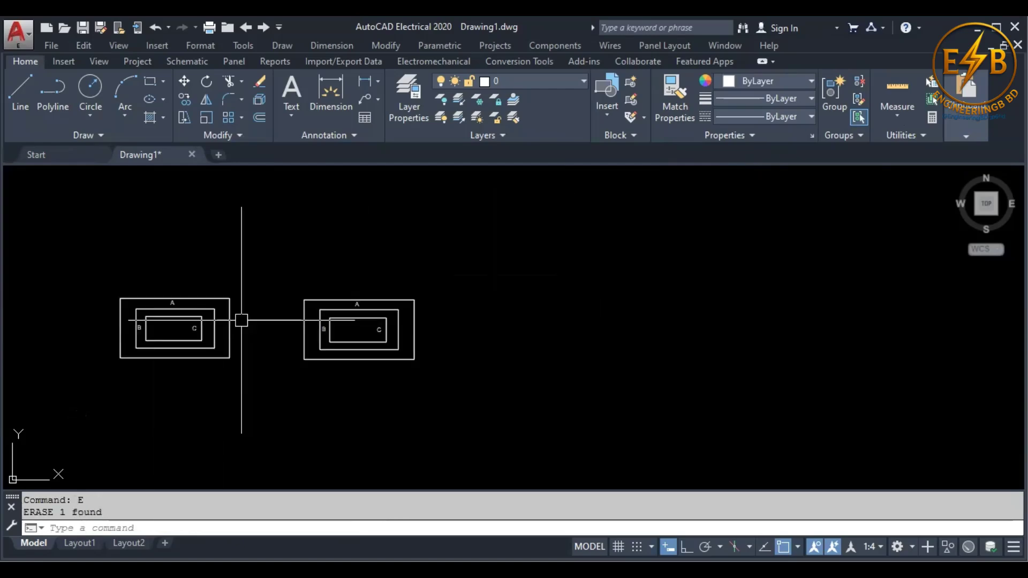
Step: Try hatching the first remaining figure from its outer band with Normal Island Detection, continuing past the open-boundary warning, and undo the hatch
middle_click_drag(242, 320, 482, 276)
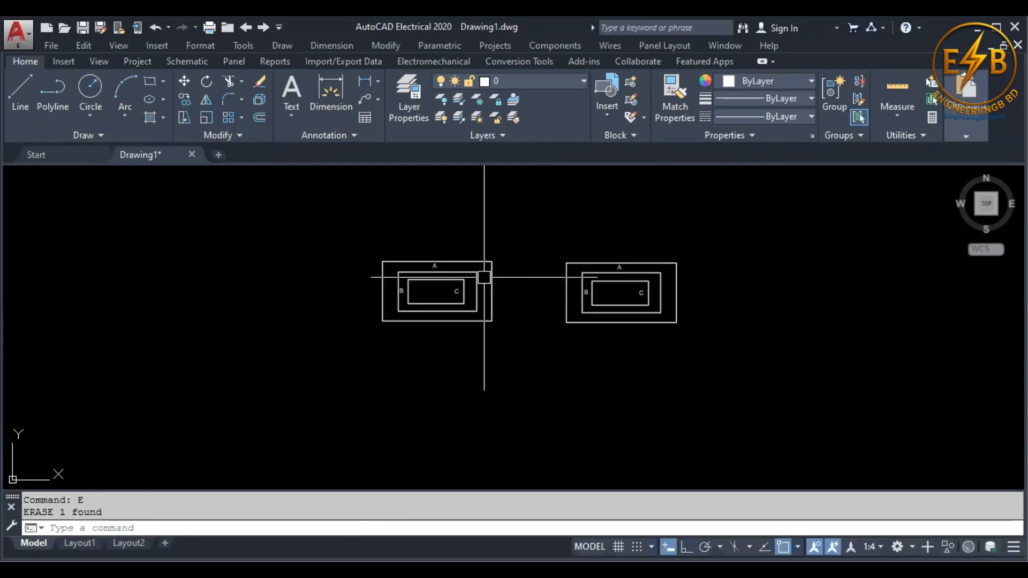
scroll(471, 271, "up", 6)
scroll(712, 246, "down", 2)
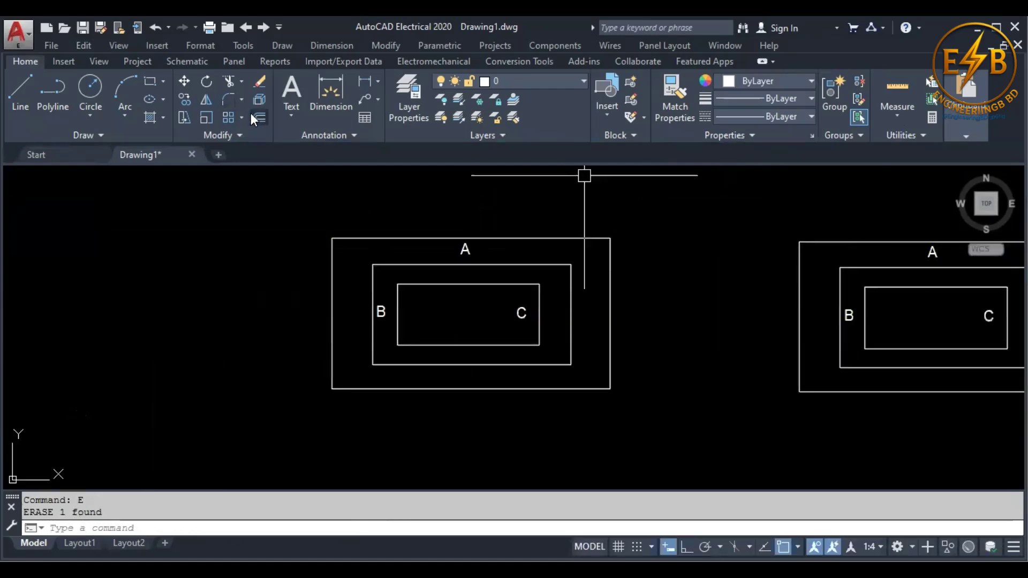
left_click(152, 118)
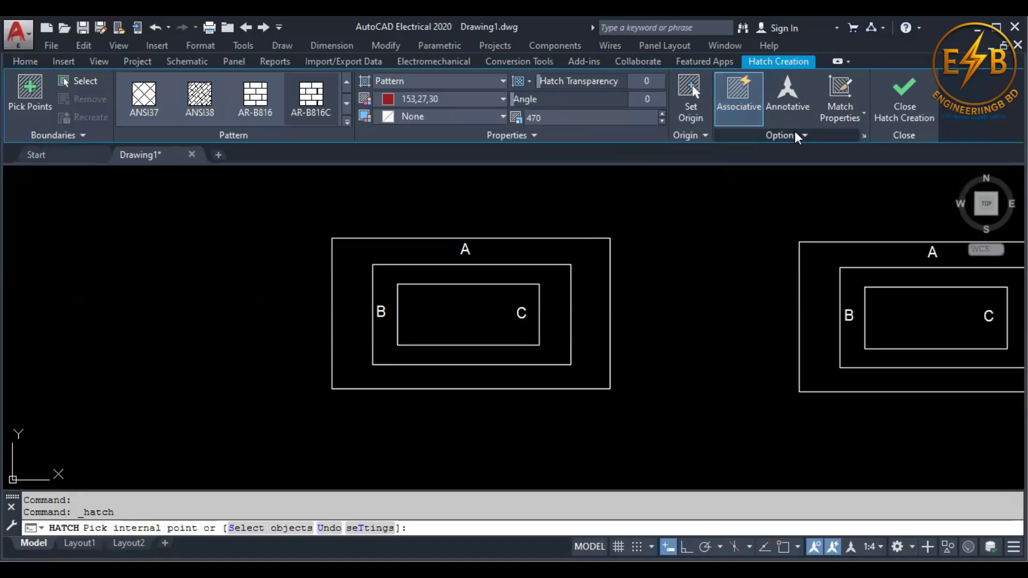
left_click(795, 134)
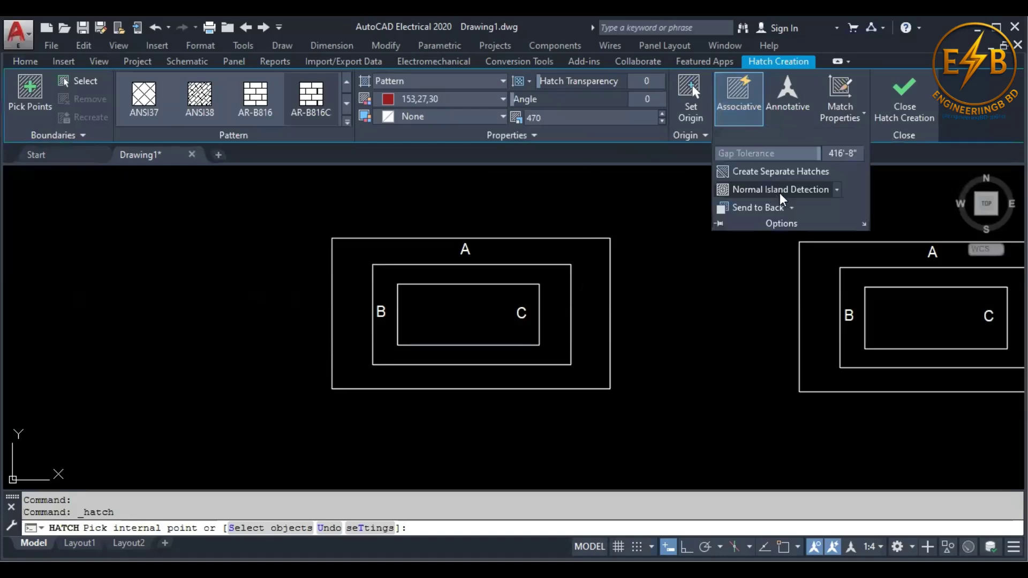
left_click(835, 191)
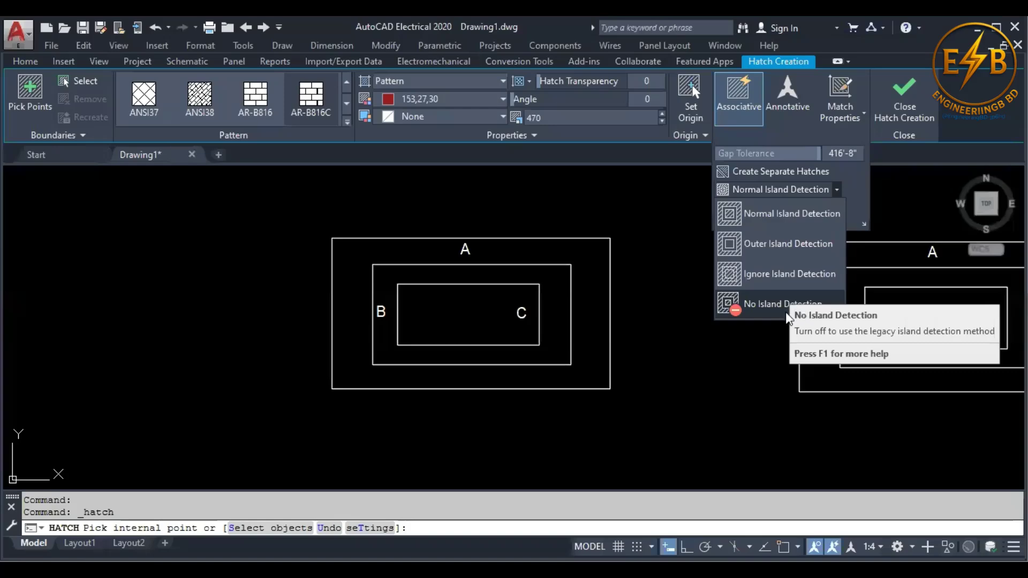
left_click(817, 212)
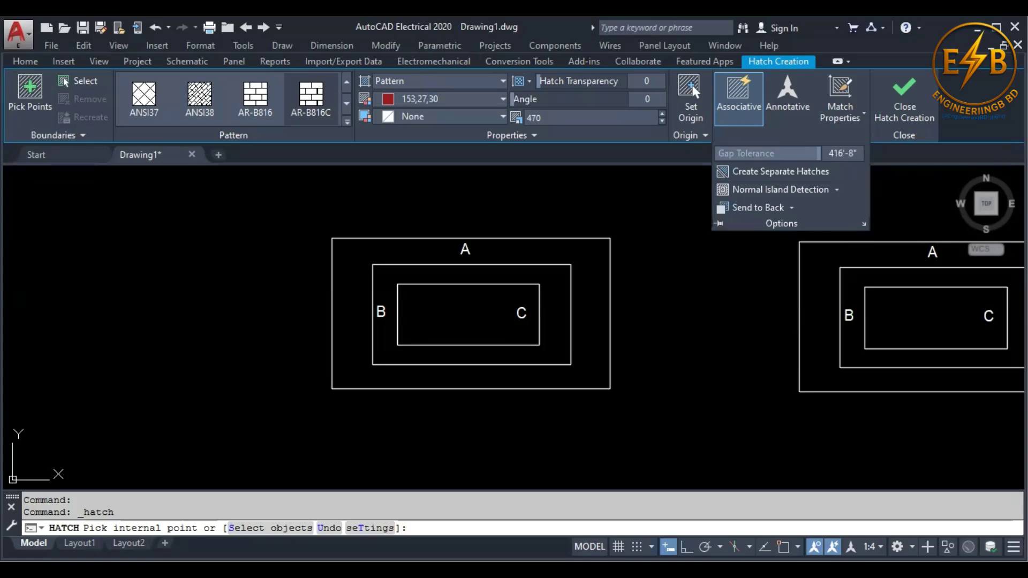
left_click(352, 273)
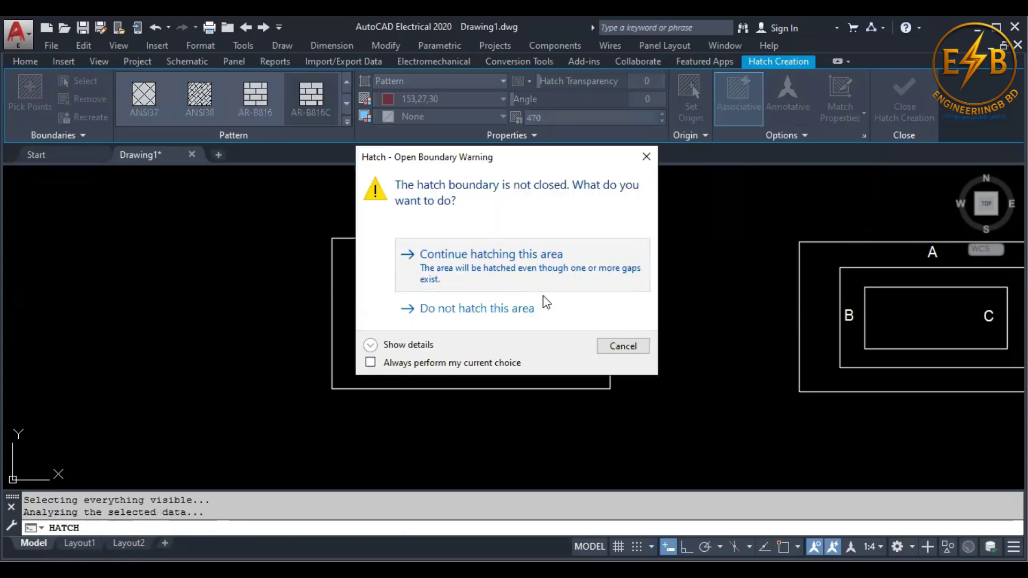
left_click(538, 281)
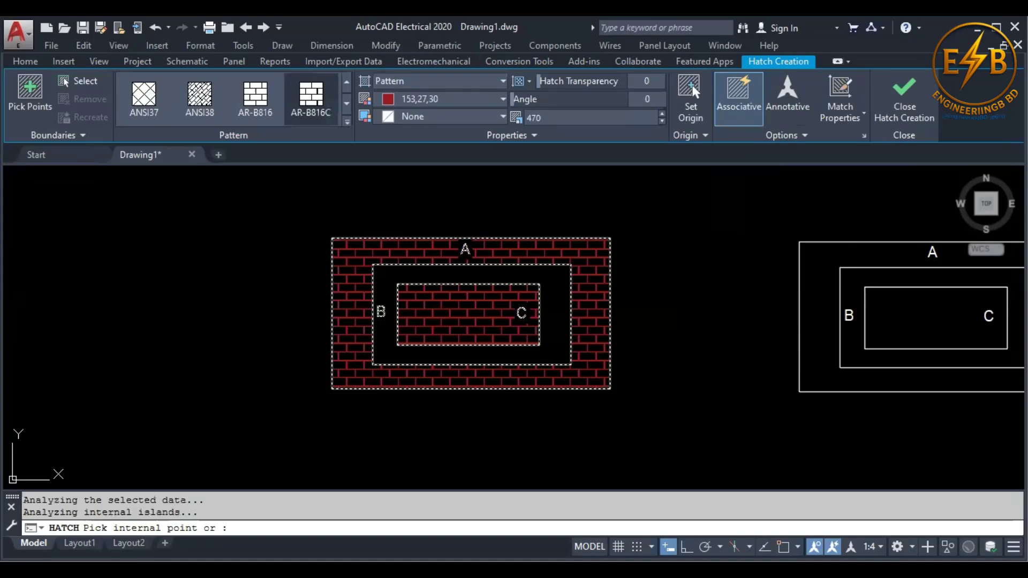
key("ctrl+z")
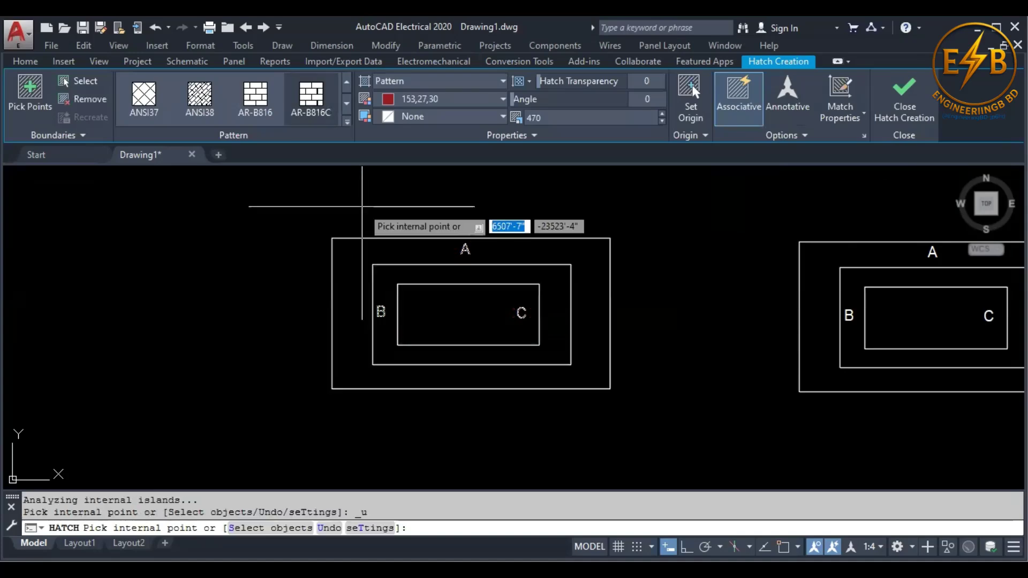
Step: Switch to Outer Island Detection and hatch only the outer band around A in the first remaining figure
left_click(776, 134)
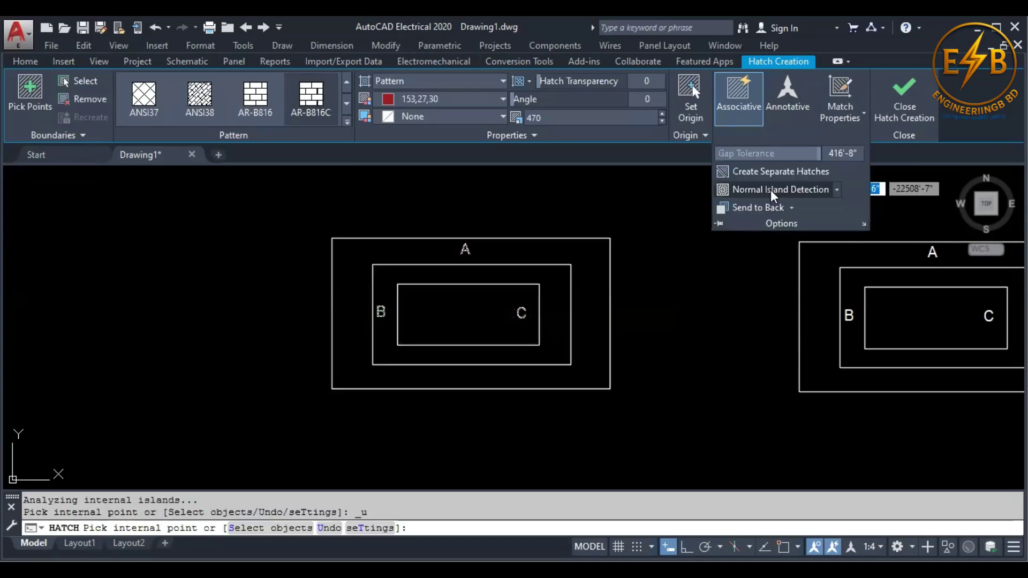
left_click(837, 191)
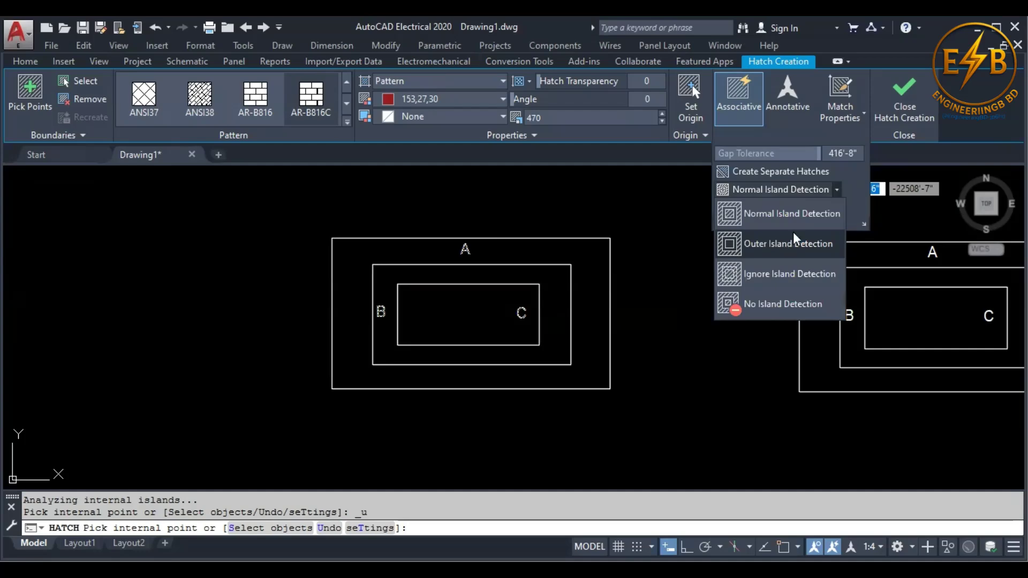
left_click(793, 238)
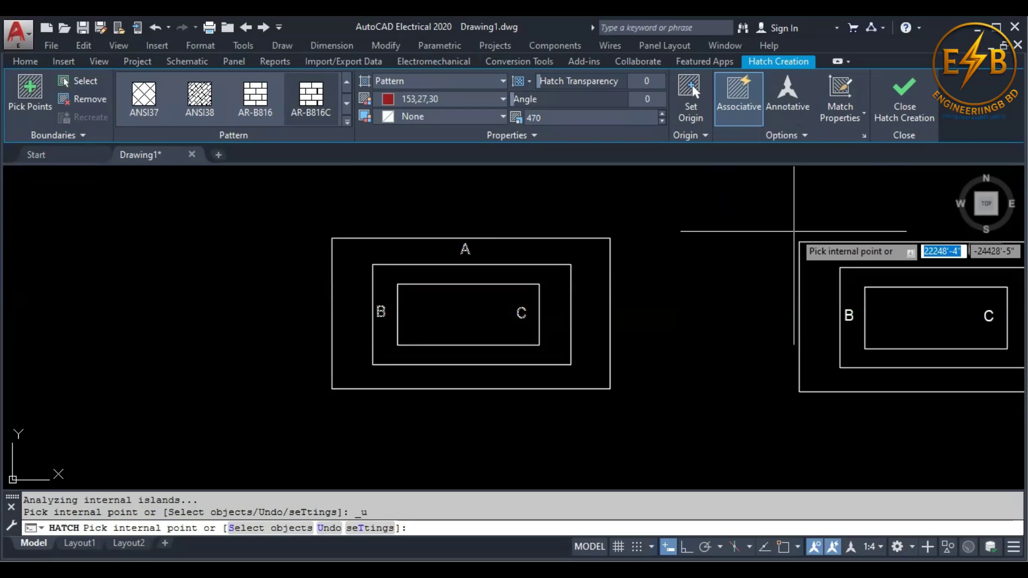
left_click(353, 261)
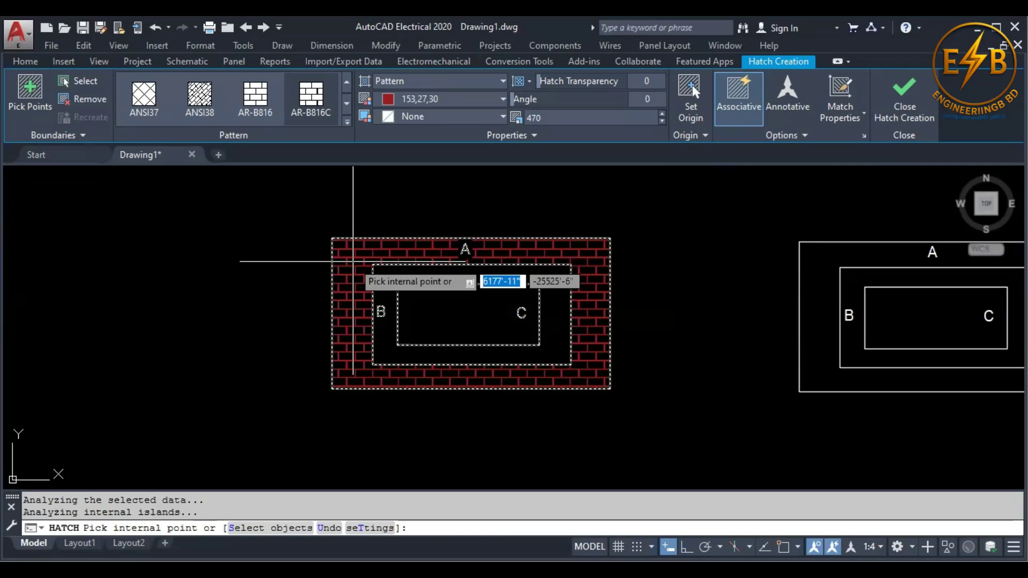
left_click(353, 262)
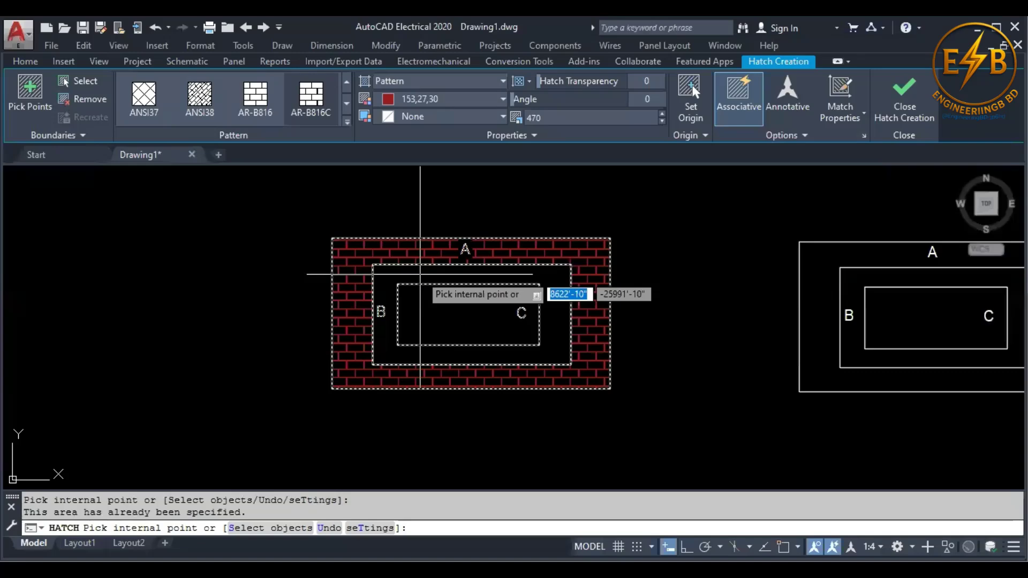
key("Escape")
key("Escape")
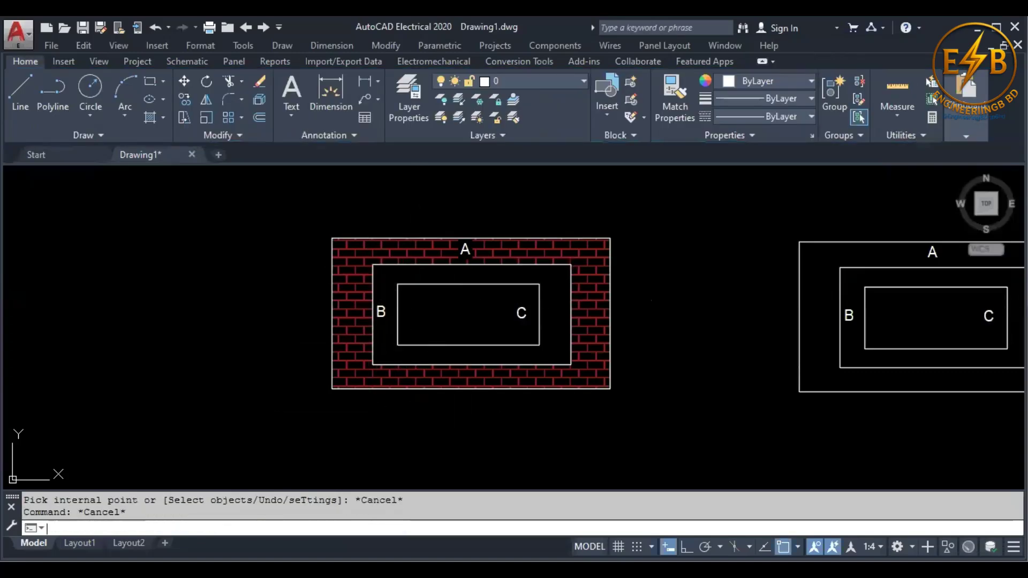
Step: Hatch the middle band B and the inner rectangle C of the same figure as two separate hatches
key("Return")
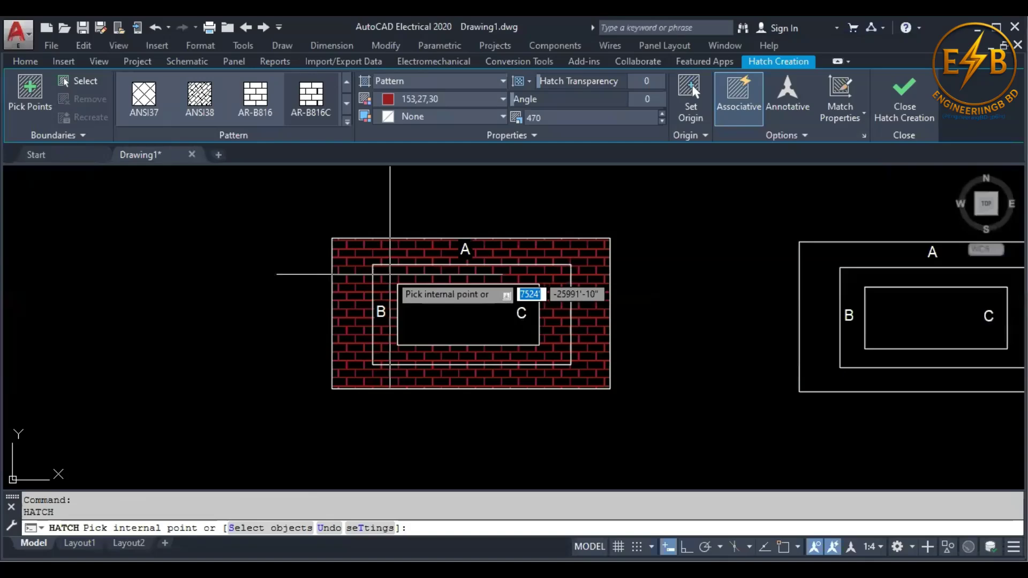
key("Escape")
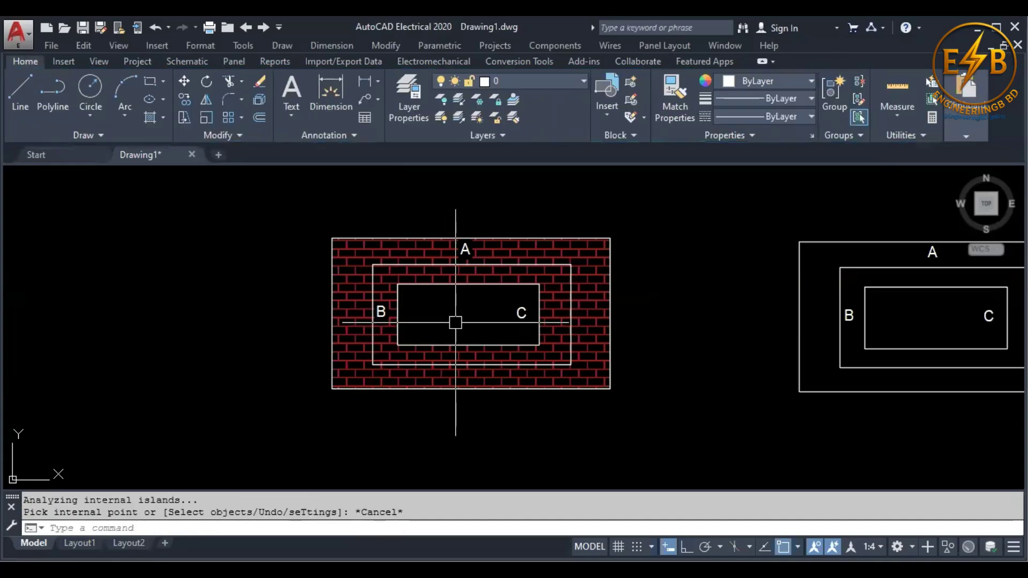
key("Return")
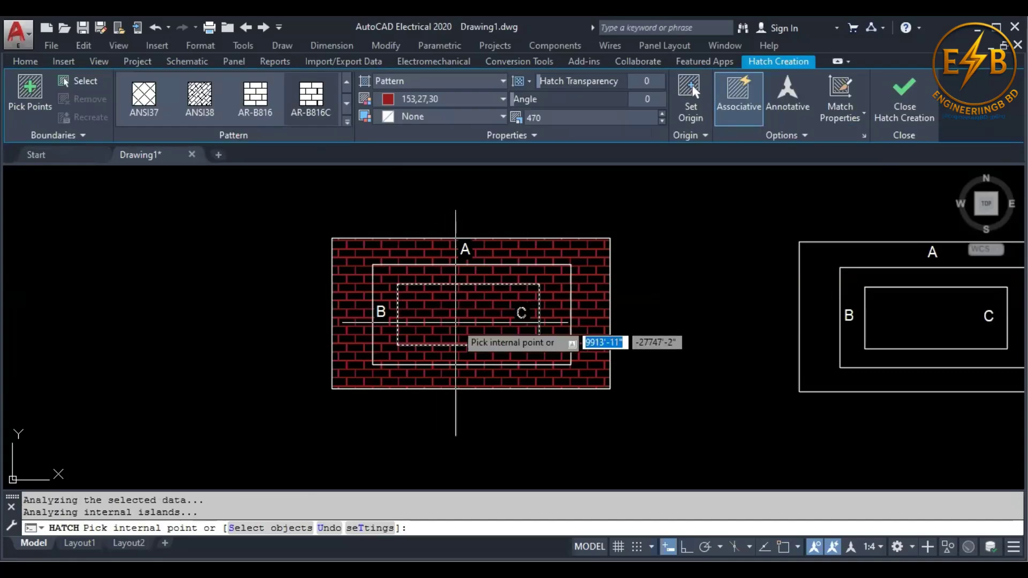
key("Return")
Step: Hatch the outer band around A in the second remaining figure, and undo it together with the first figure's inner rectangle hatch
middle_click_drag(939, 300, 532, 339)
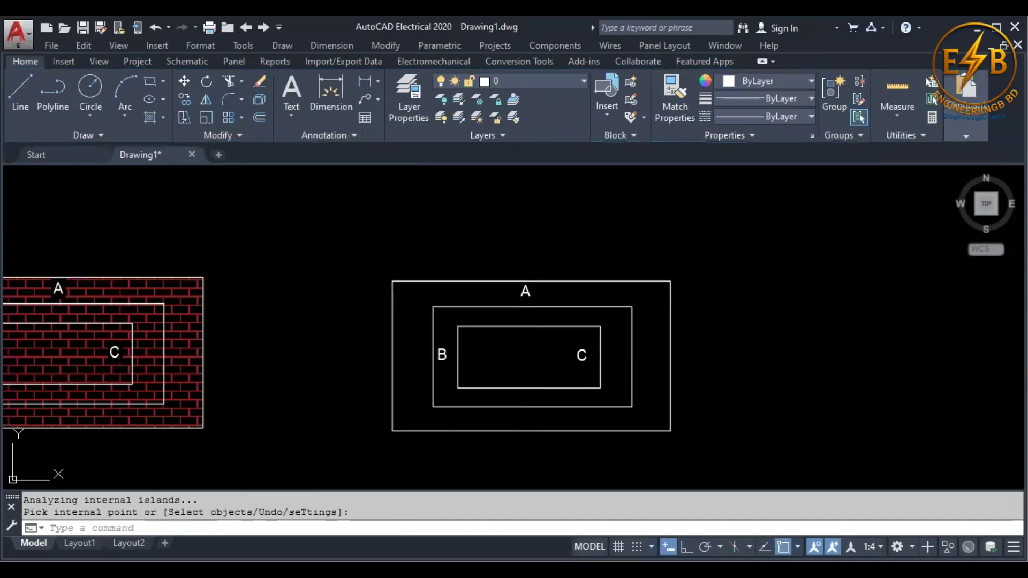
key("Return")
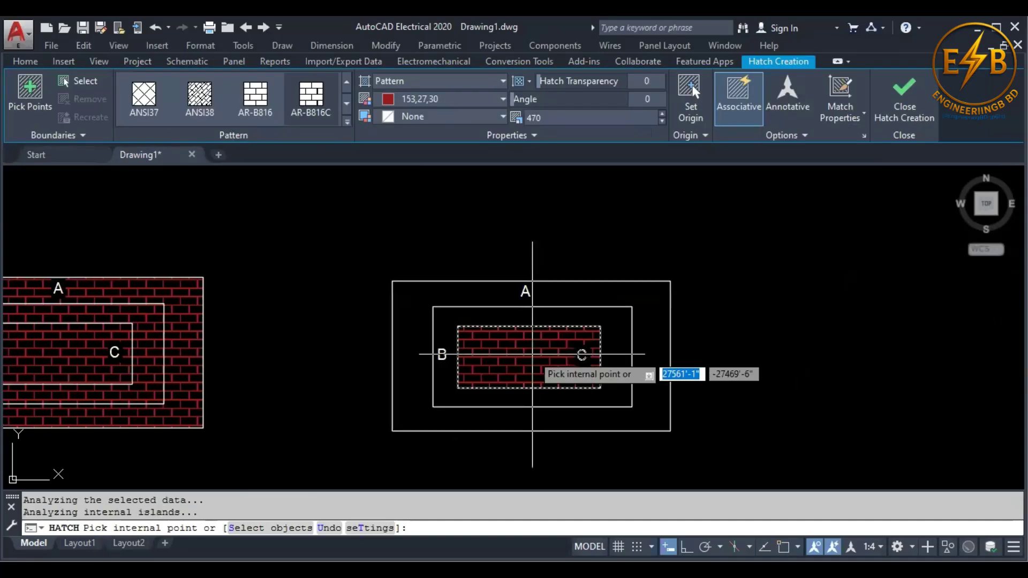
left_click(610, 326)
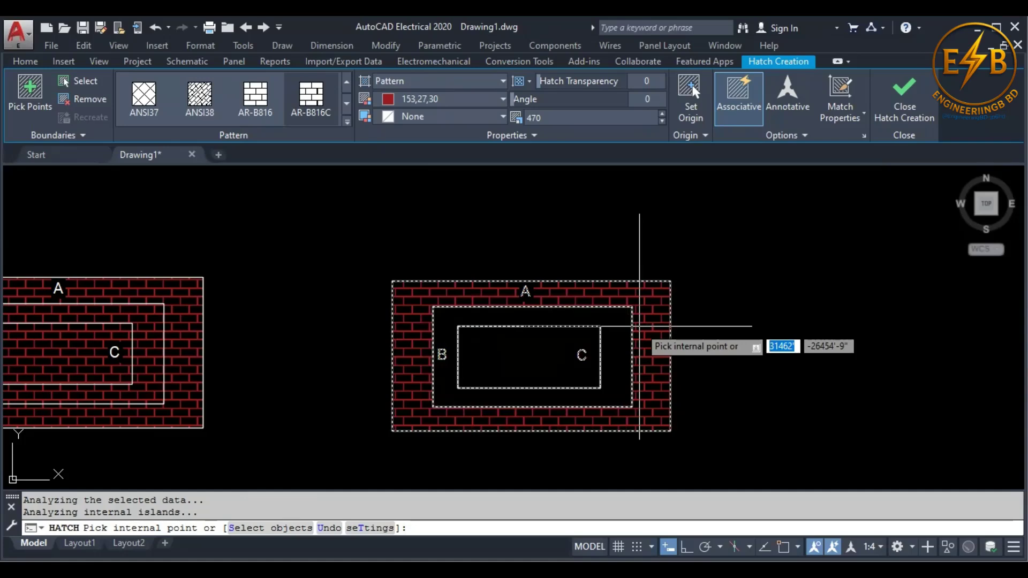
left_click(793, 137)
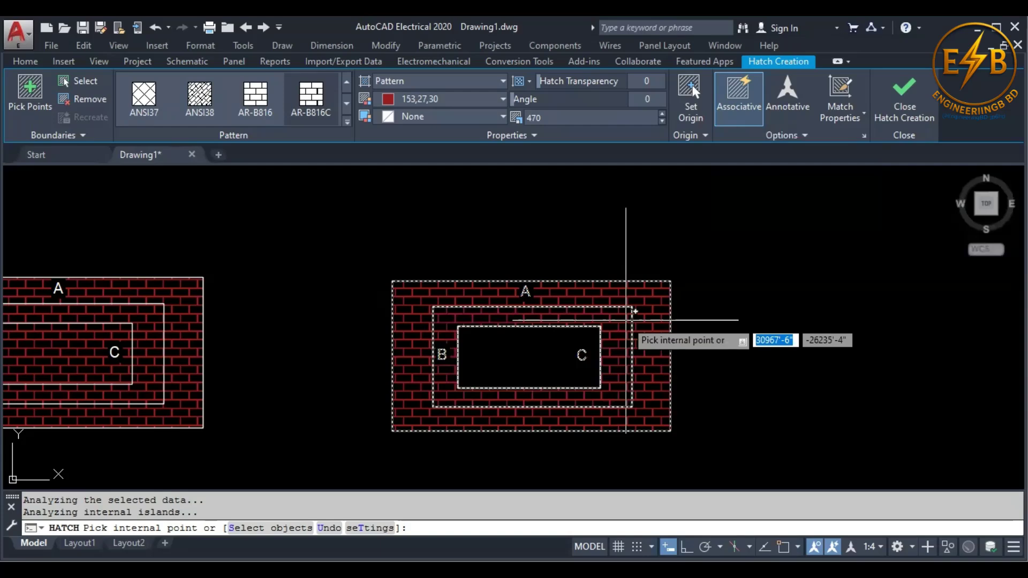
key("Escape")
key("Escape")
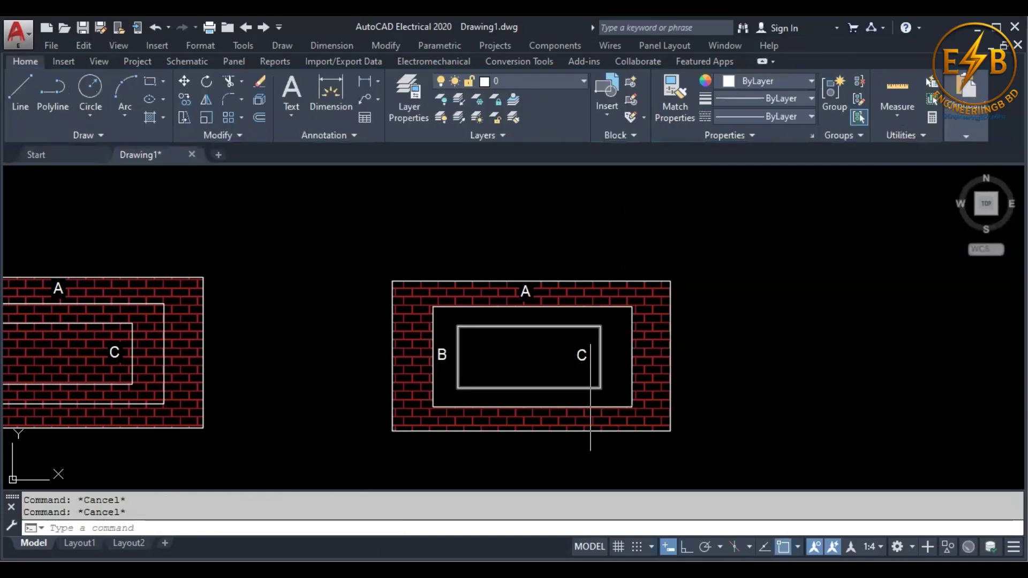
key("ctrl+z")
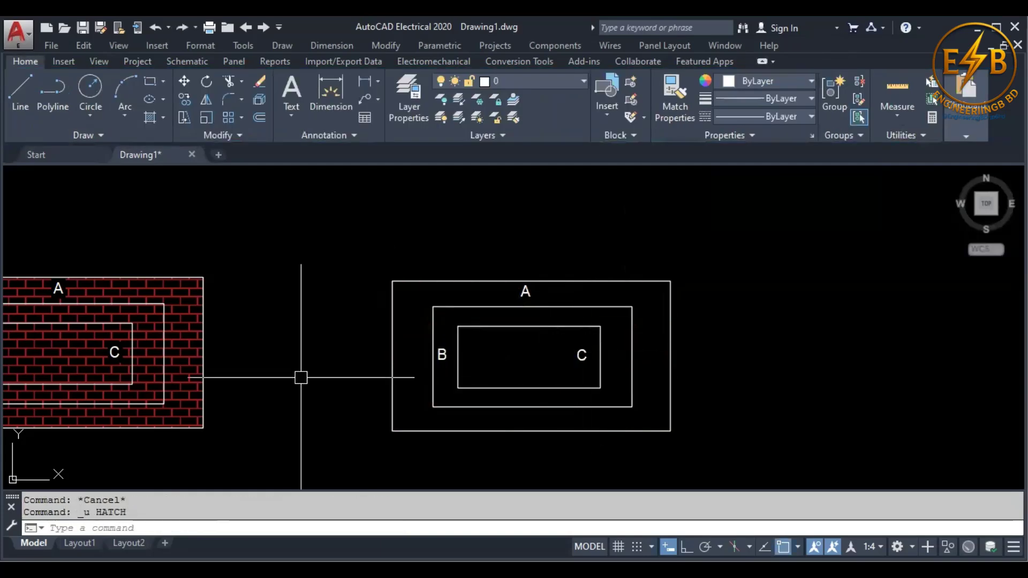
middle_click_drag(6, 399, 412, 360)
middle_click_drag(664, 305, 340, 356)
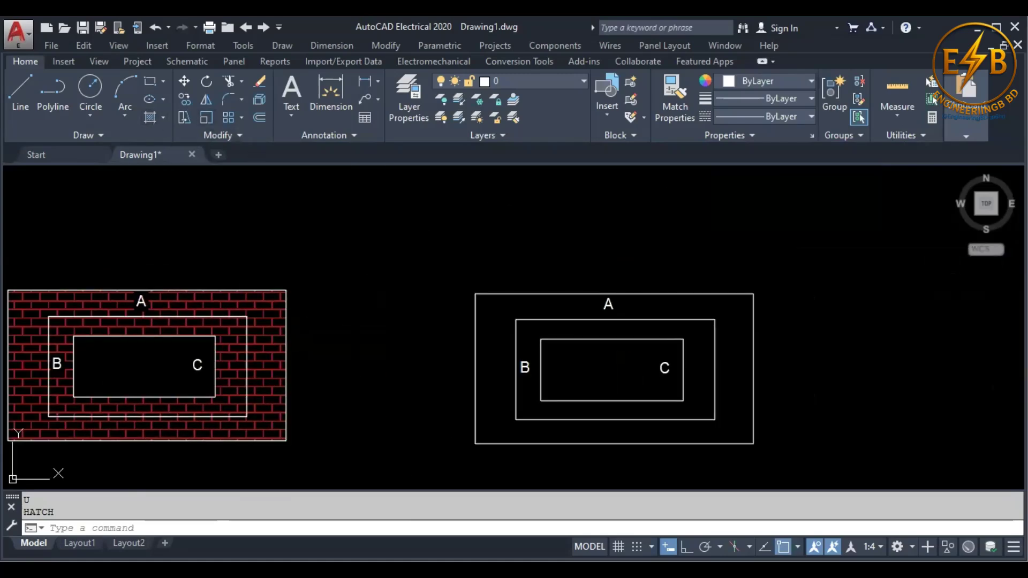
Step: Try hatching the inner rectangle C and the middle band B of the second figure, and undo the hatching
left_click(149, 117)
left_click(628, 381)
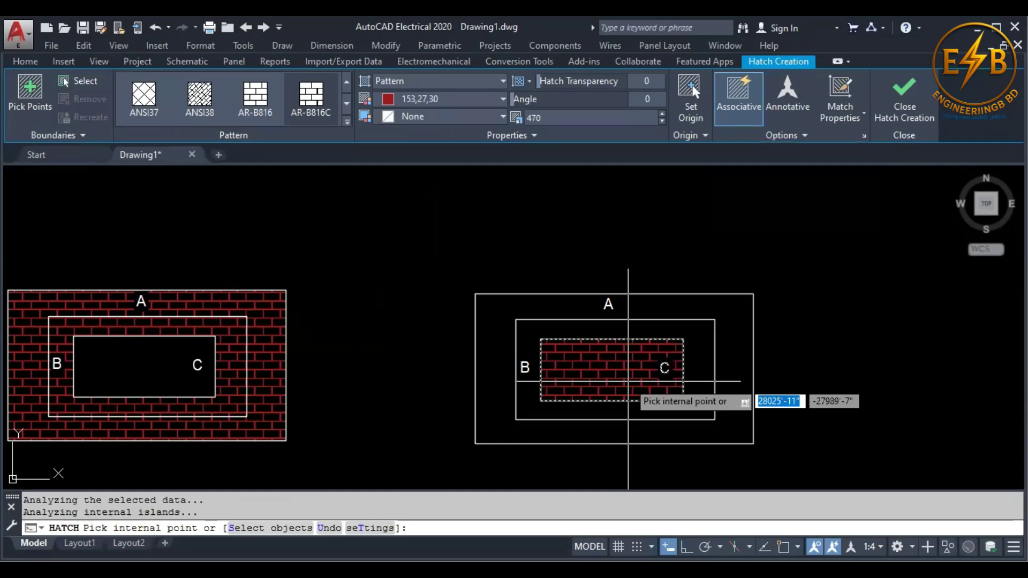
left_click(698, 369)
key("Return")
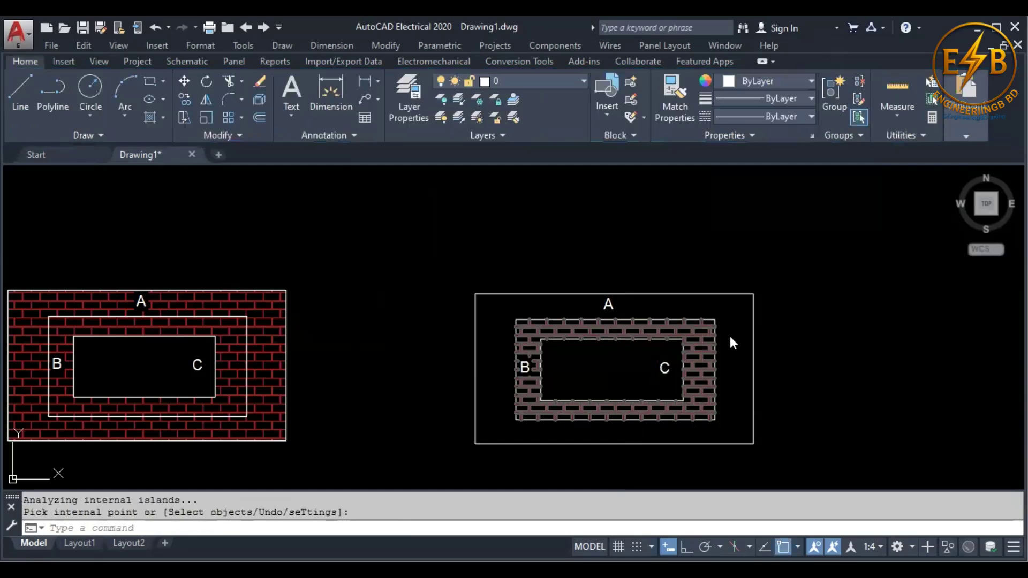
key("Return")
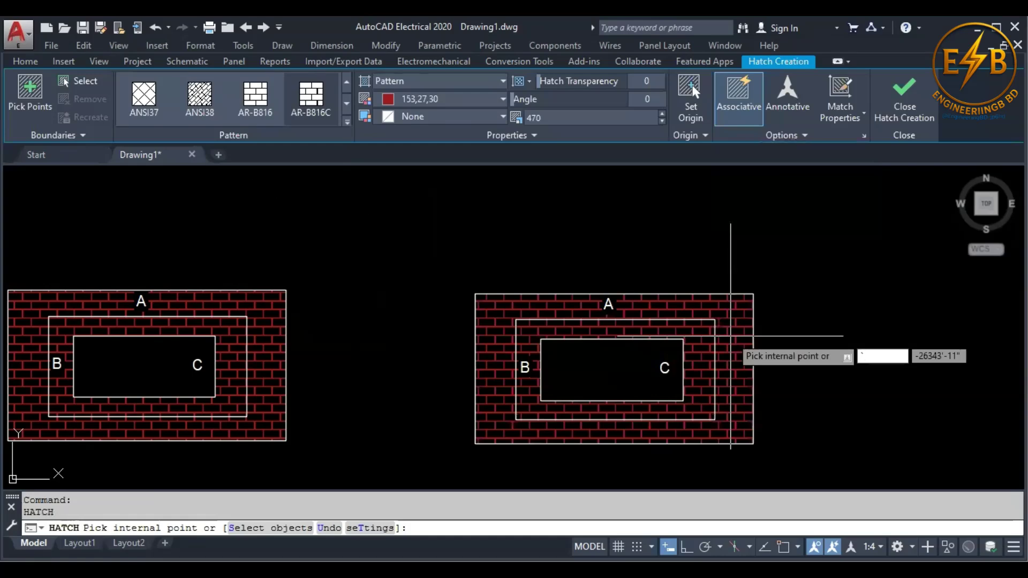
key("Escape")
key("ctrl+z")
key("ctrl+z")
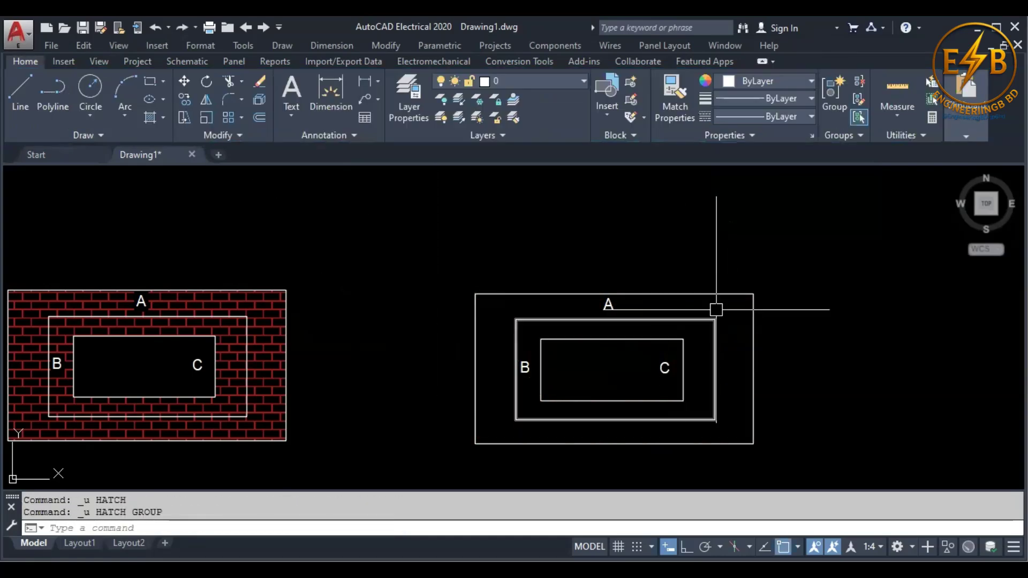
Step: Hatch only the outer band around A in the second figure
key("Return")
middle_click_drag(720, 301, 282, 348)
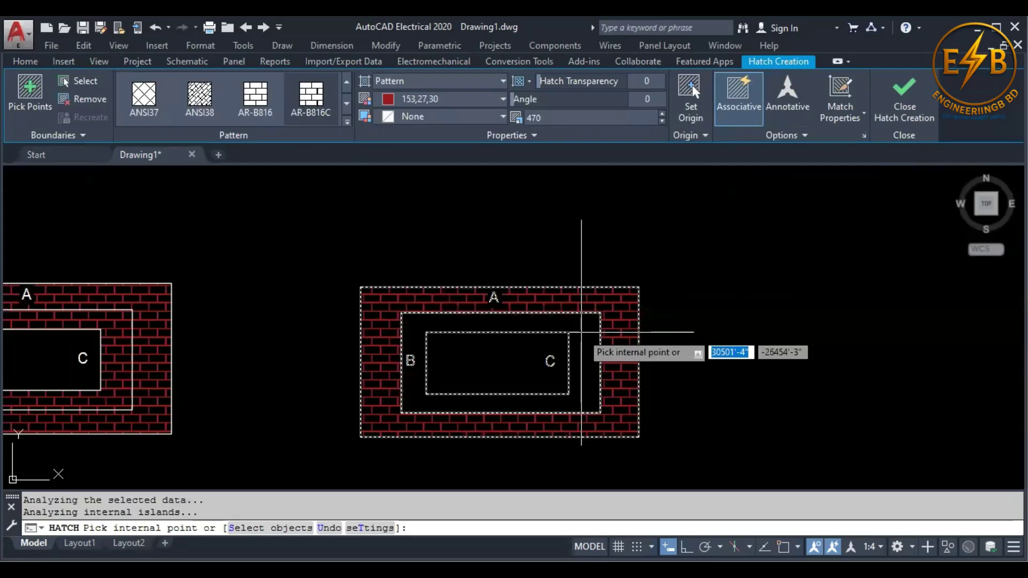
left_click(575, 335)
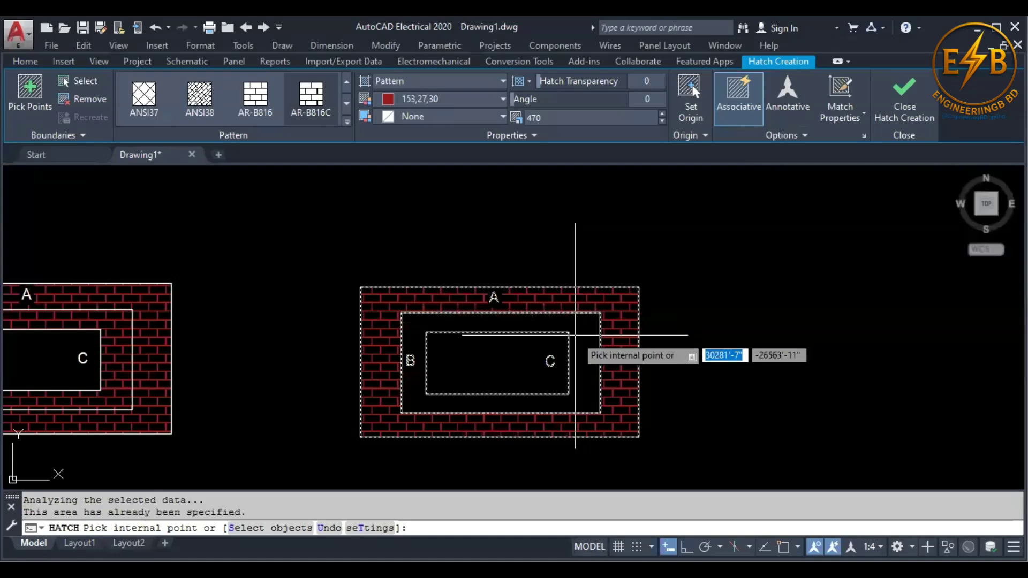
key("Escape")
key("Escape")
key("Escape")
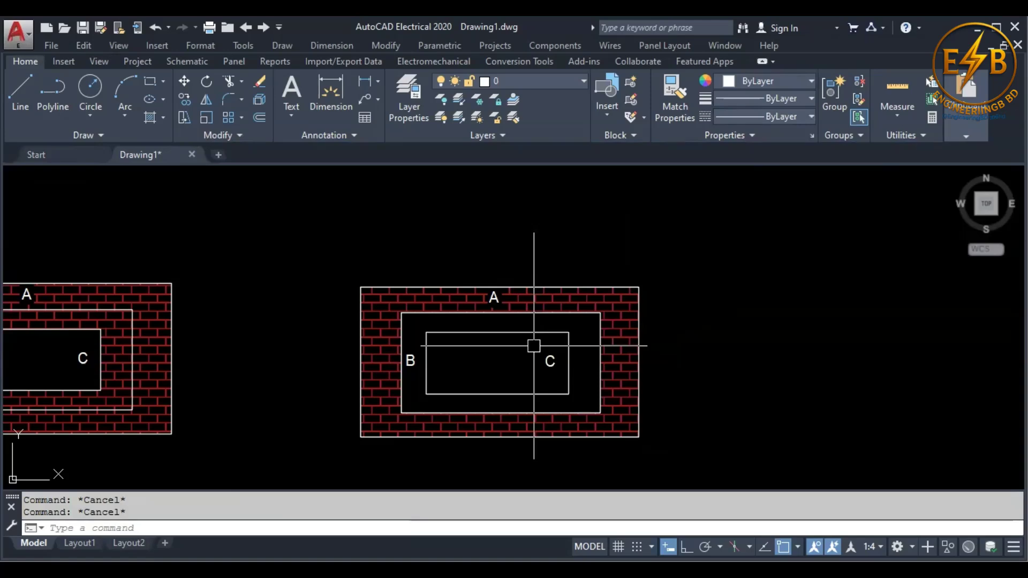
Step: Delete the brick hatches from both figures, leaving only their boundaries and letters
scroll(534, 346, "down", 2)
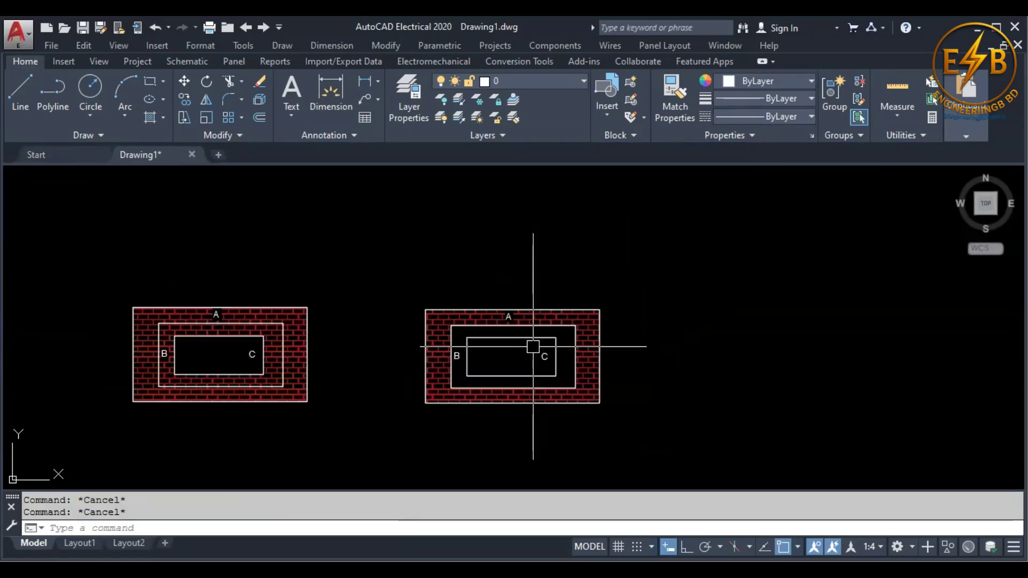
left_click(306, 343)
key("Escape")
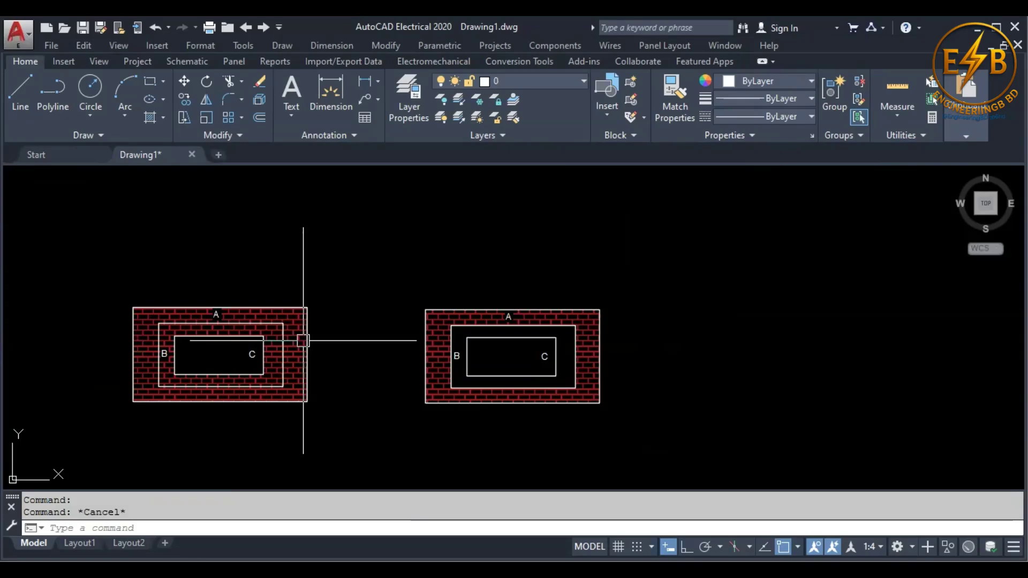
left_click(301, 341)
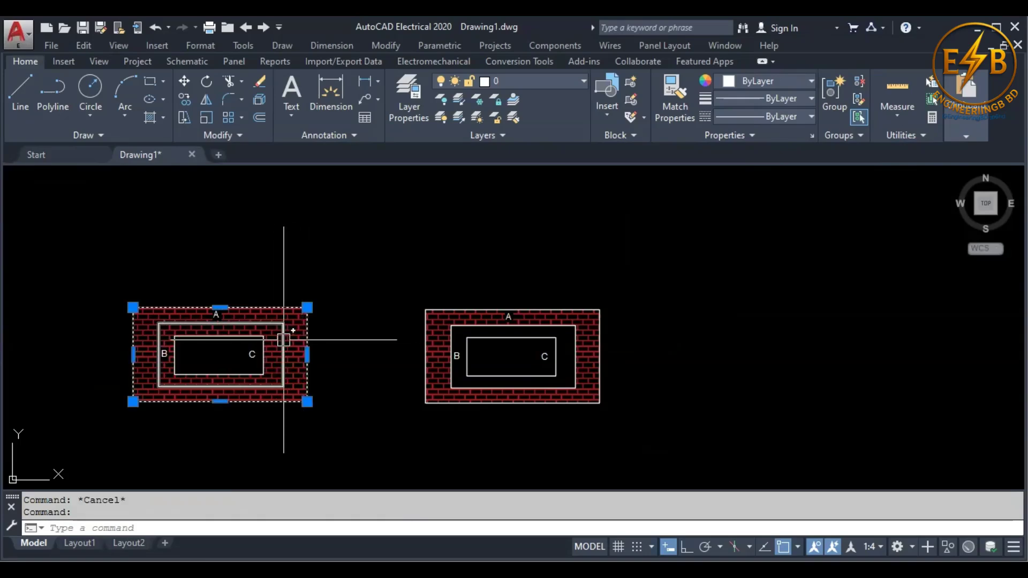
scroll(295, 338, "up", 2)
left_click(295, 338)
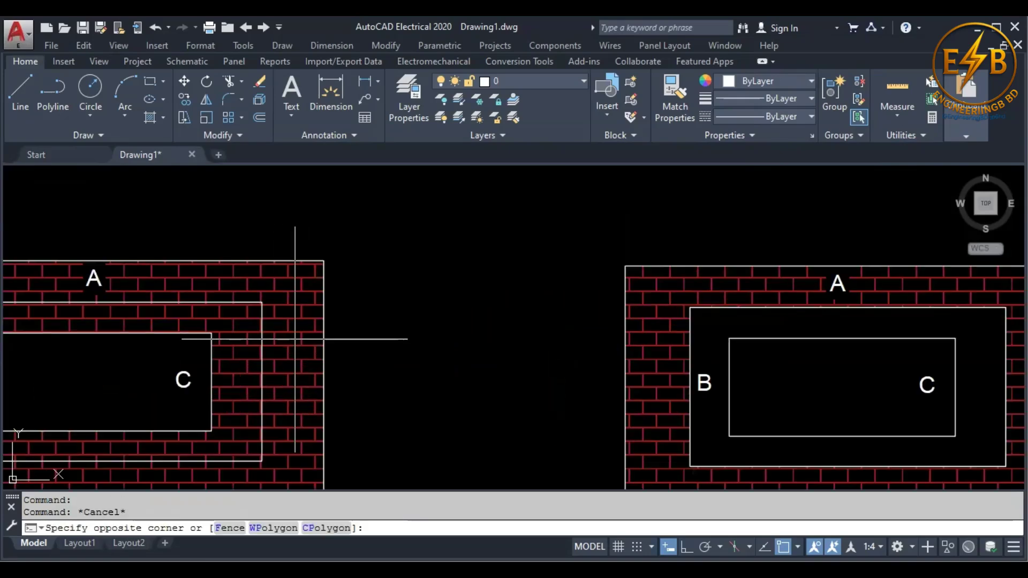
left_click(296, 339)
key("Escape")
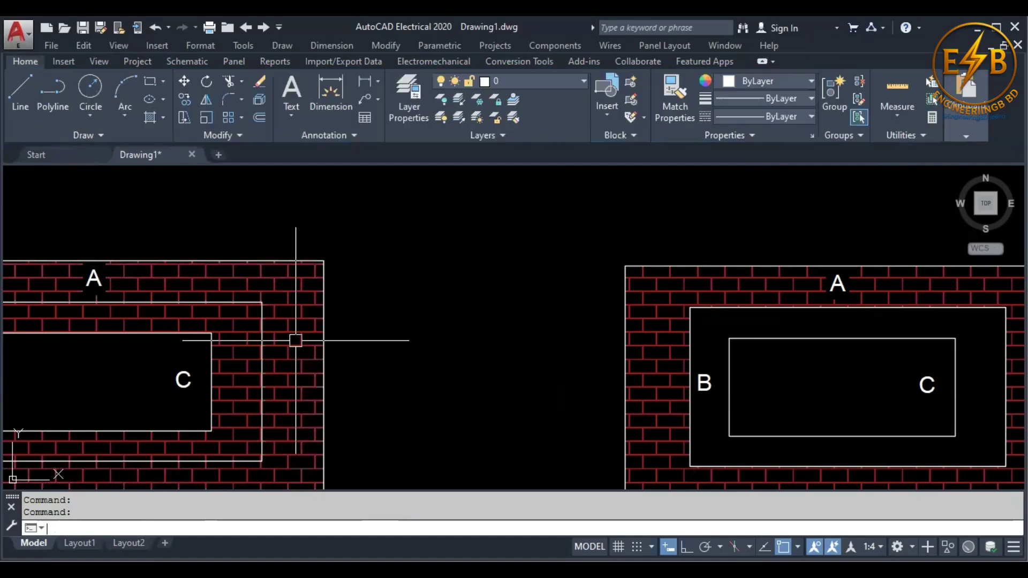
left_click(299, 316)
key("Delete")
left_click(644, 306)
key("Delete")
scroll(644, 306, "down", 2)
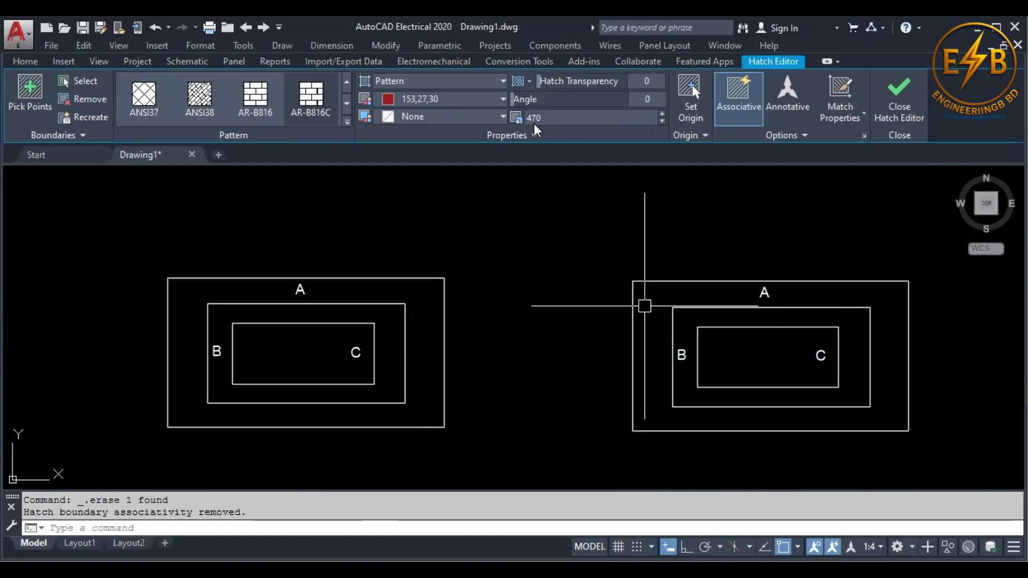
Step: Switch a new hatch to Ignore Island Detection and preview it over the first figure
left_click(153, 119)
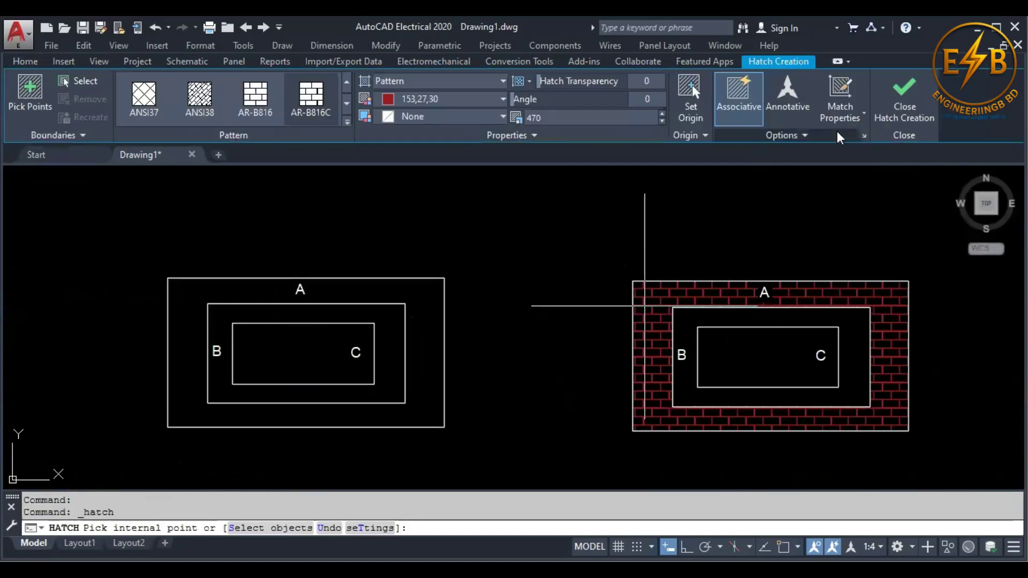
left_click(817, 134)
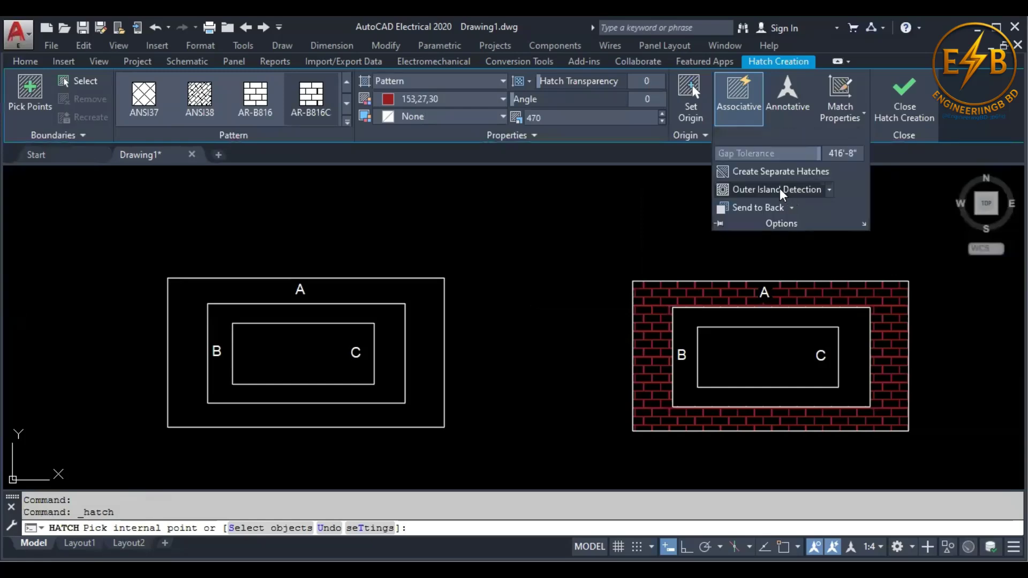
left_click(830, 189)
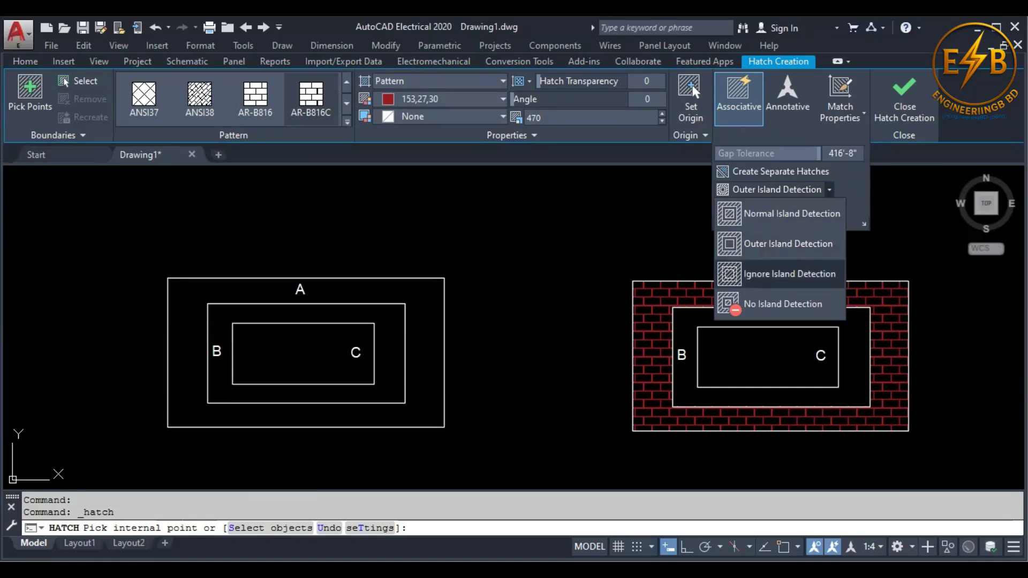
left_click(789, 274)
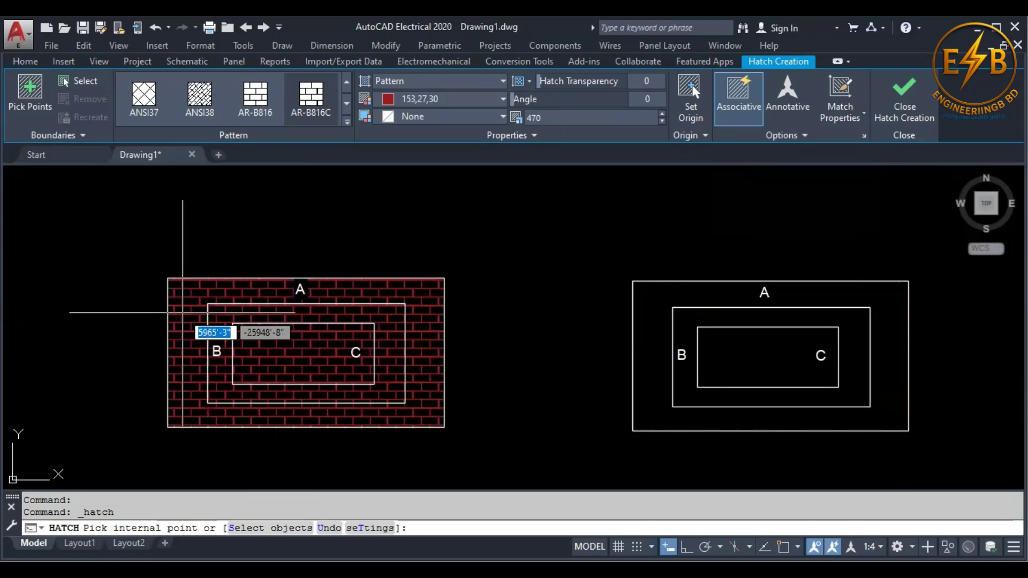
Step: Switch to Normal Island Detection and hatch both figures from their outer bands with AR-B816, continuing past the open-boundary warning
left_click(735, 141)
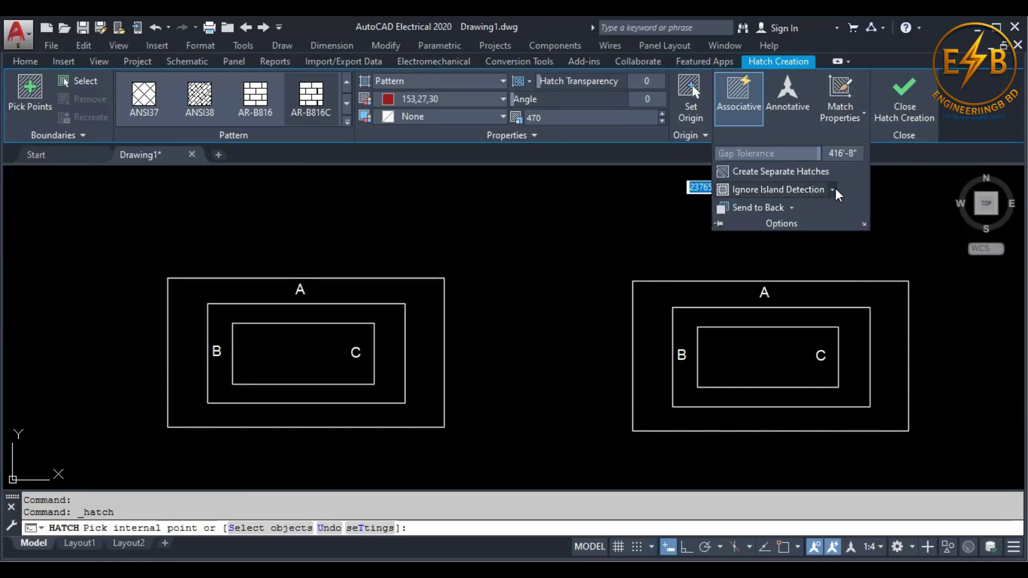
left_click(834, 189)
left_click(913, 83)
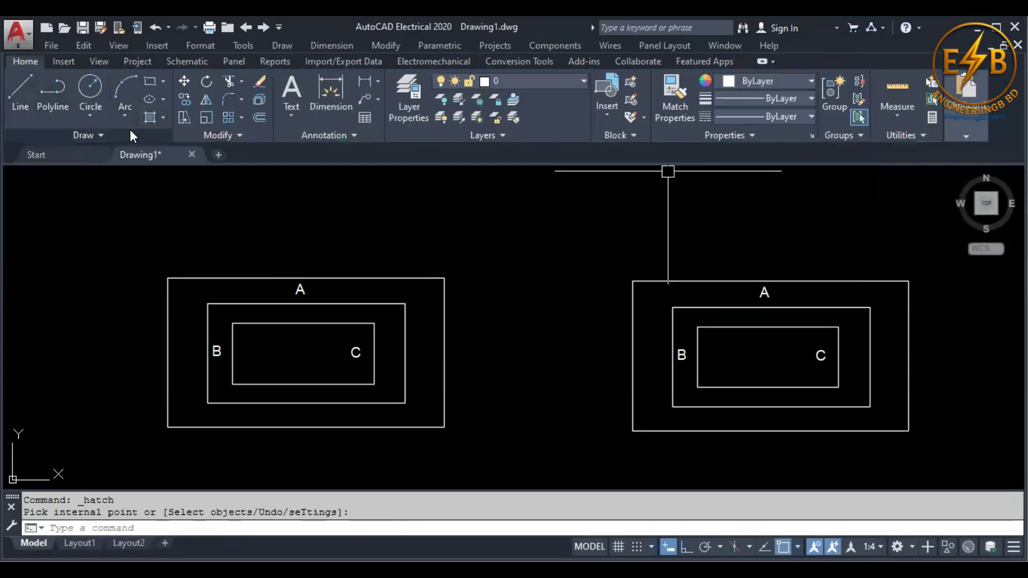
left_click(150, 122)
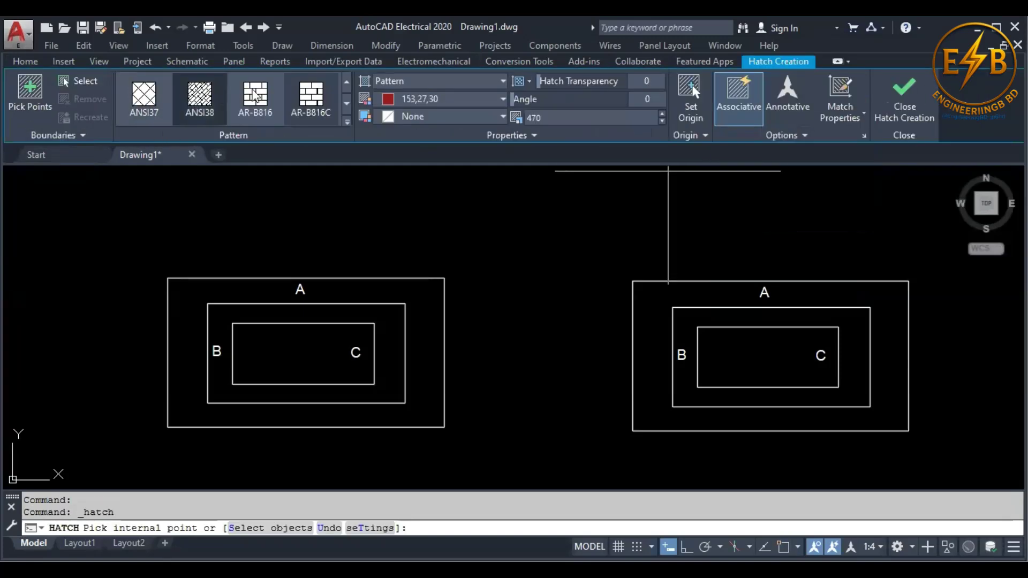
left_click(201, 336)
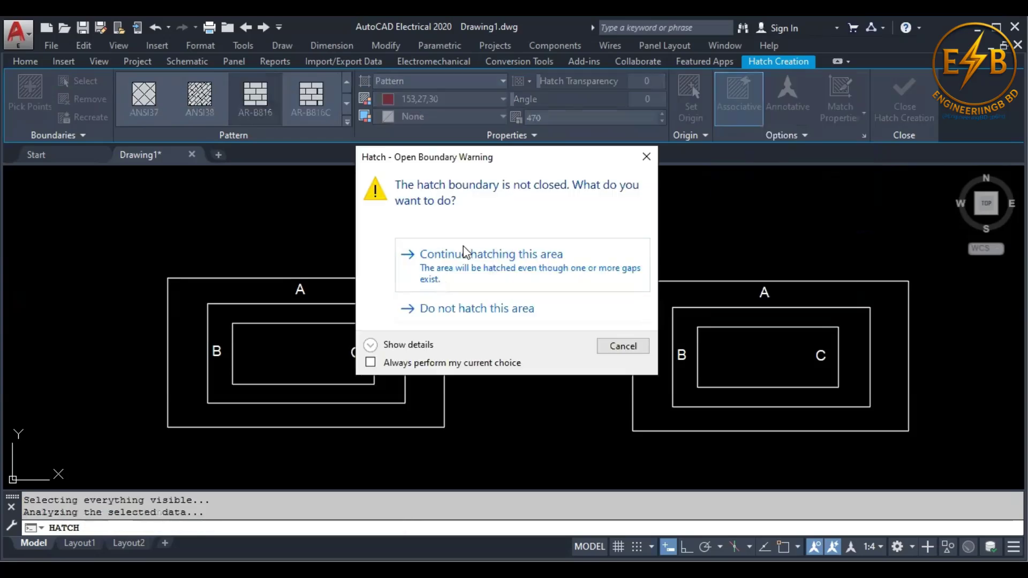
left_click(464, 255)
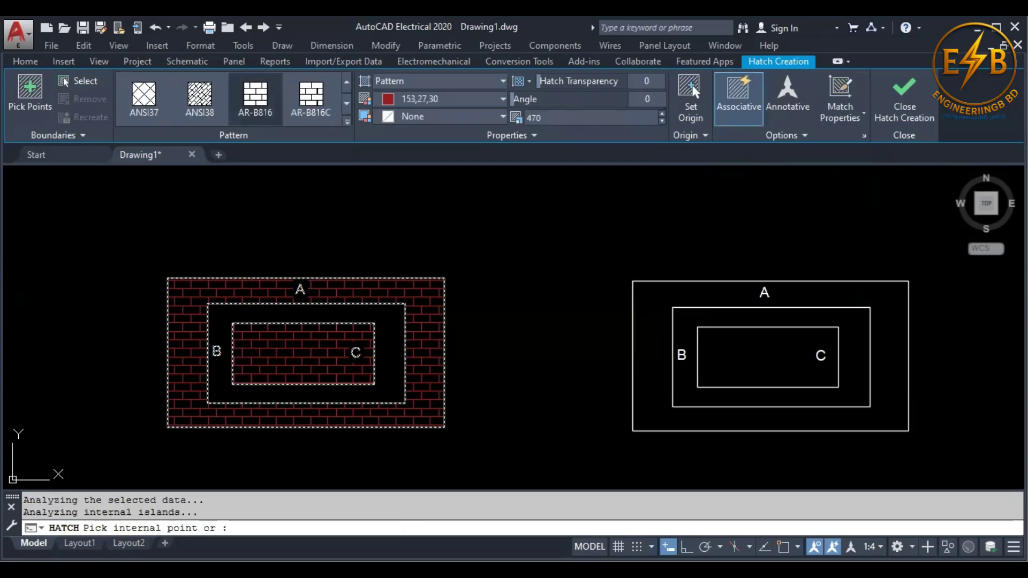
left_click(645, 290)
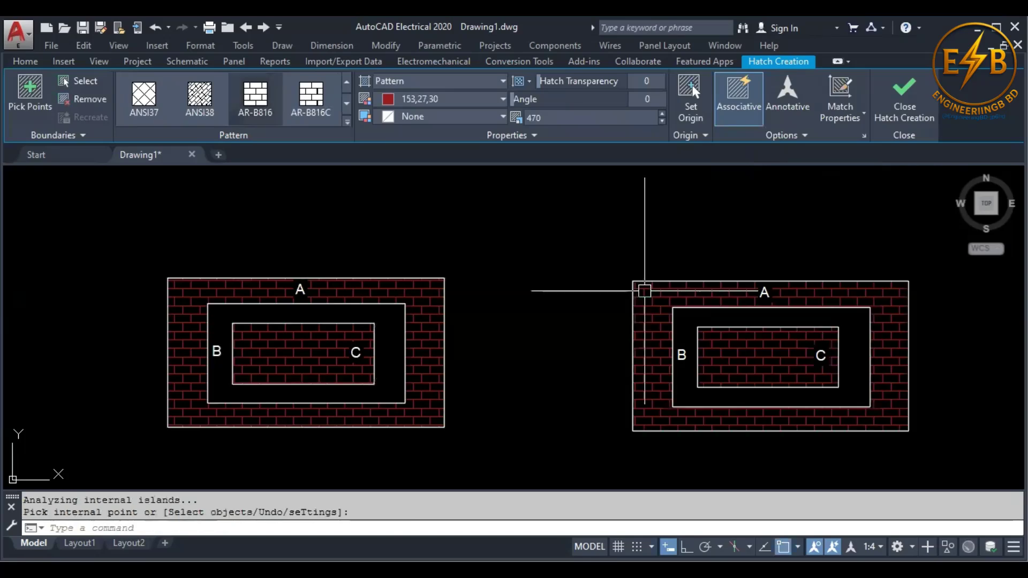
Step: Set the colour of the hatch shared by both figures to 41,49,137
scroll(639, 290, "down", 2)
middle_click_drag(560, 290, 345, 296)
scroll(333, 314, "up", 2)
left_click(272, 325)
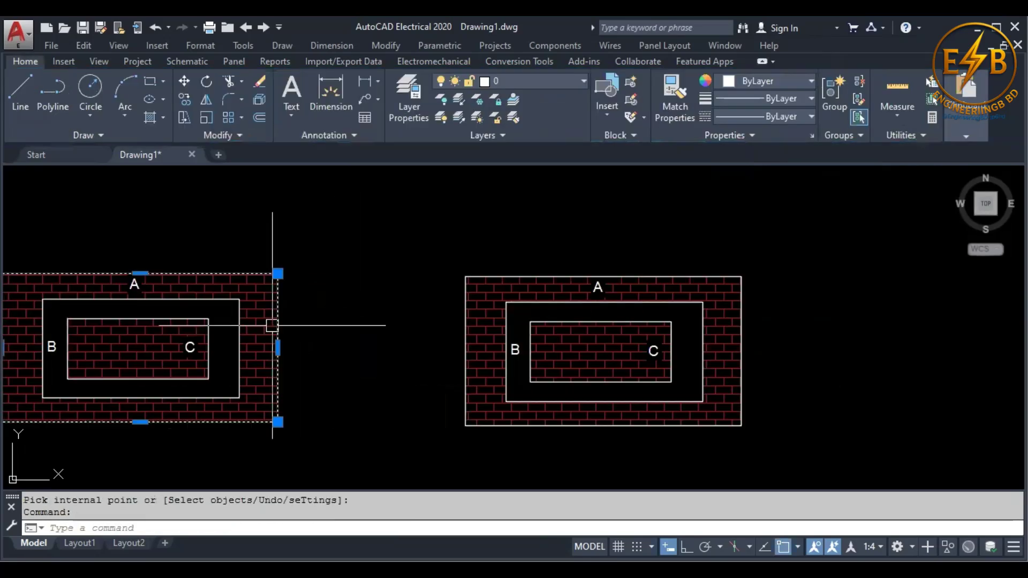
left_click(270, 321)
middle_click_drag(275, 329, 373, 305)
key("Escape")
left_click(356, 303)
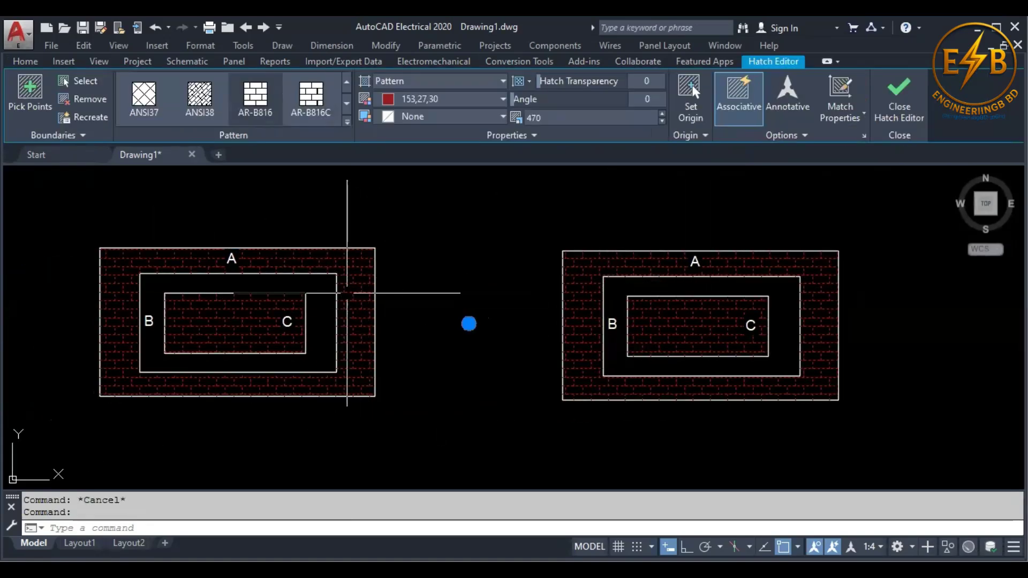
double_click(349, 294)
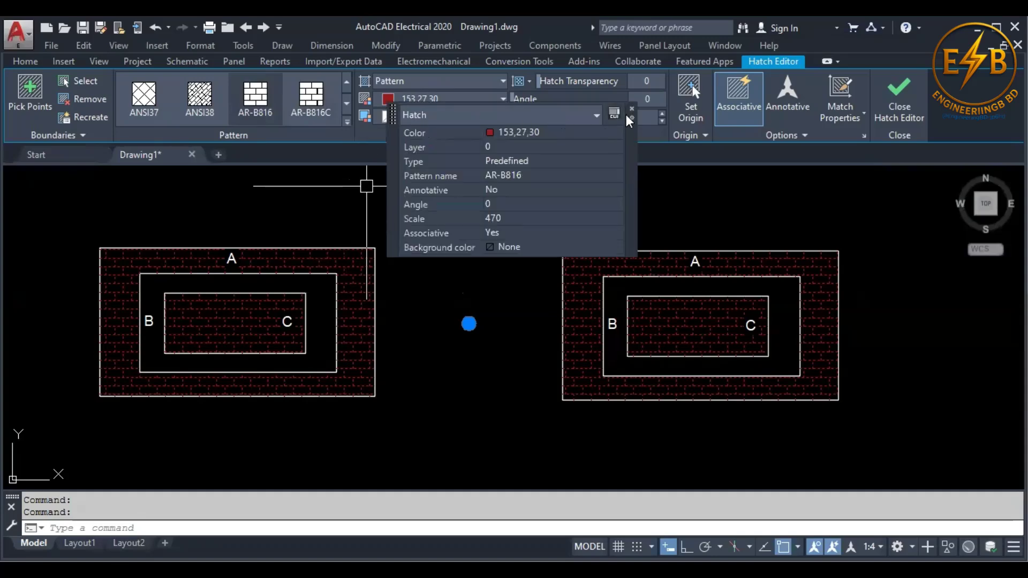
left_click(439, 98)
left_click(460, 166)
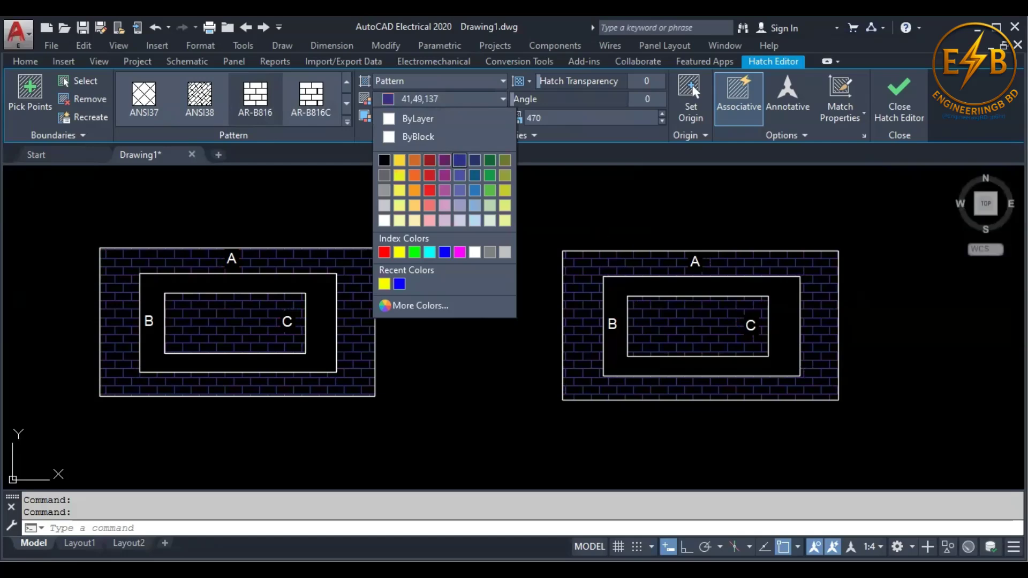
key("Escape")
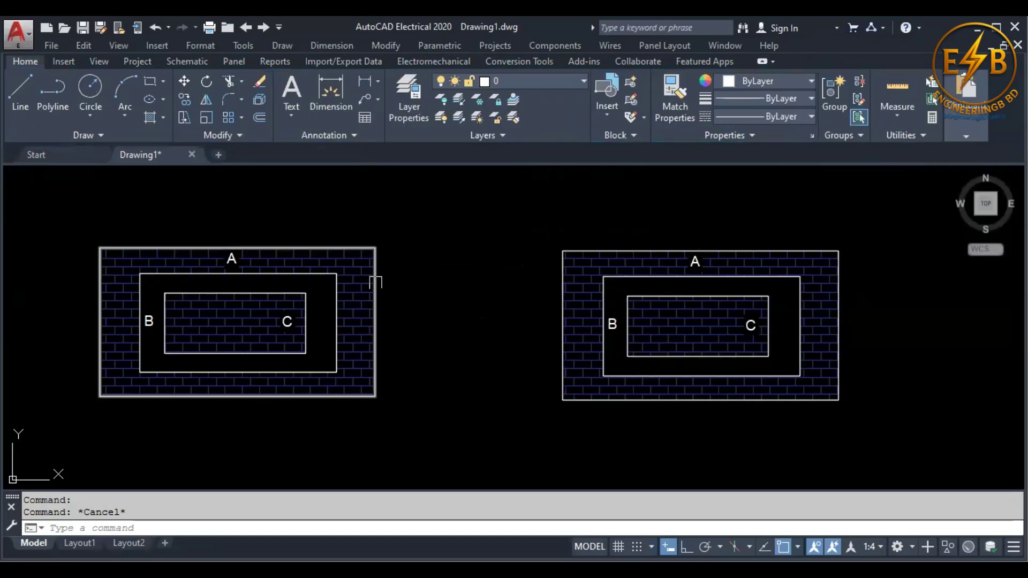
Step: Split the hatch shared by both figures into separate hatches
left_click(348, 294)
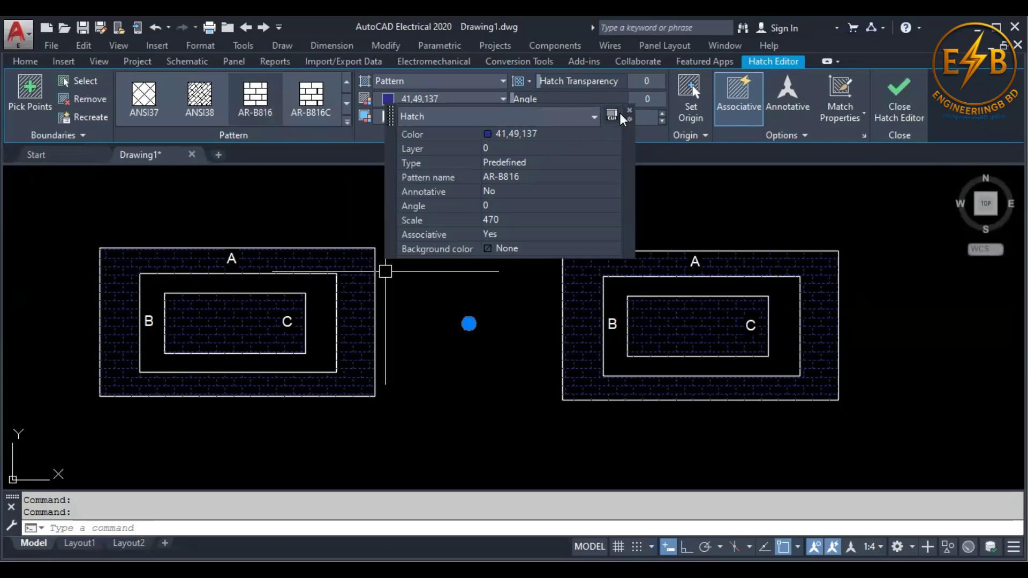
left_click(786, 136)
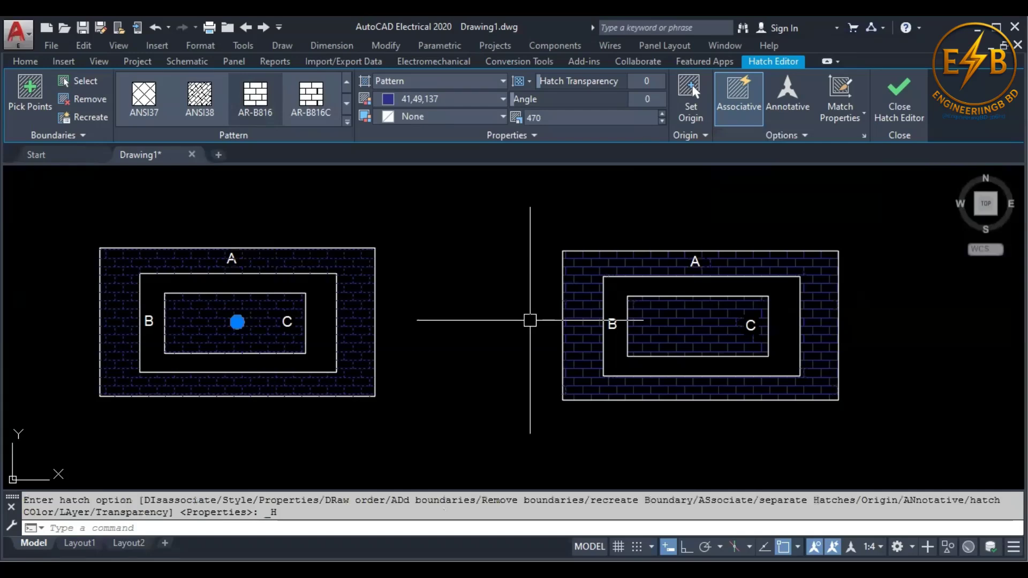
key("Escape")
key("Escape")
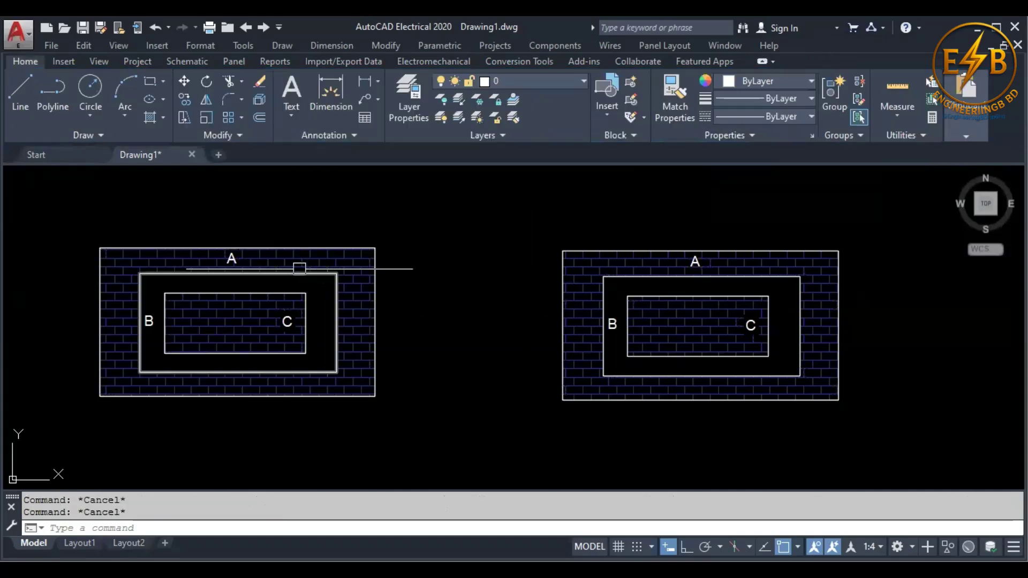
Step: Change the colour of the first figure's hatch to Cyan
left_click(342, 273)
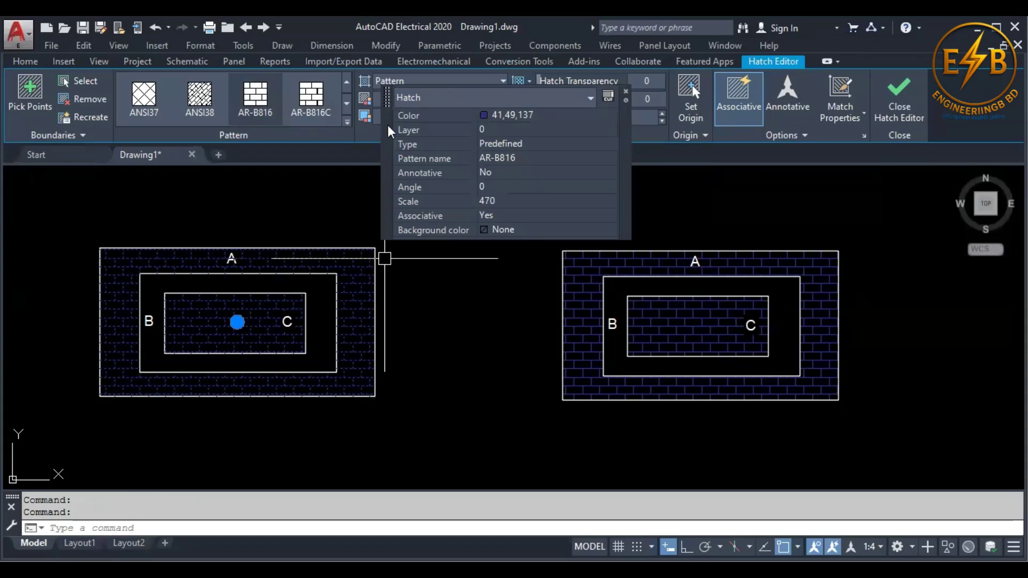
left_click_drag(388, 126, 270, 215)
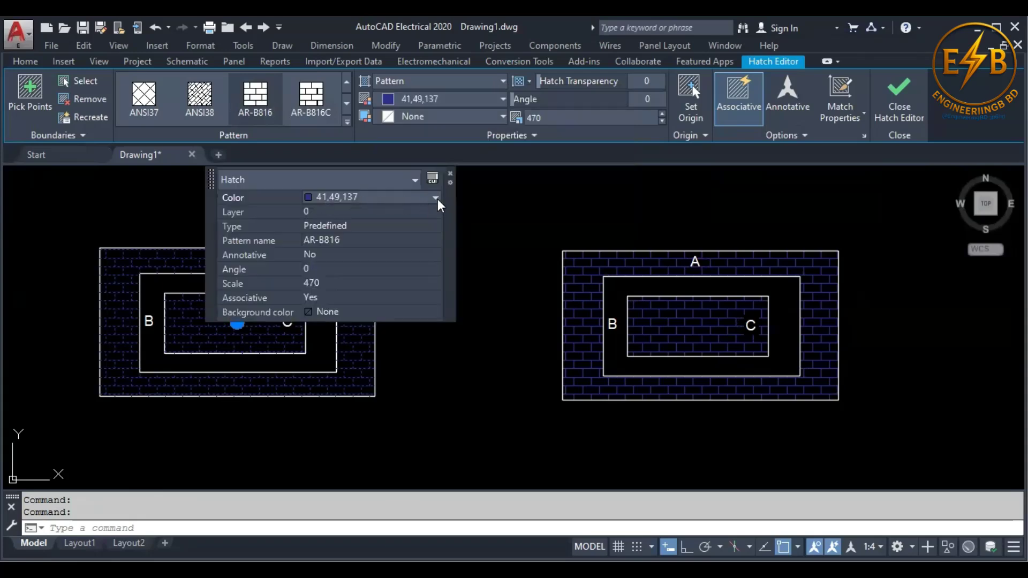
left_click(436, 198)
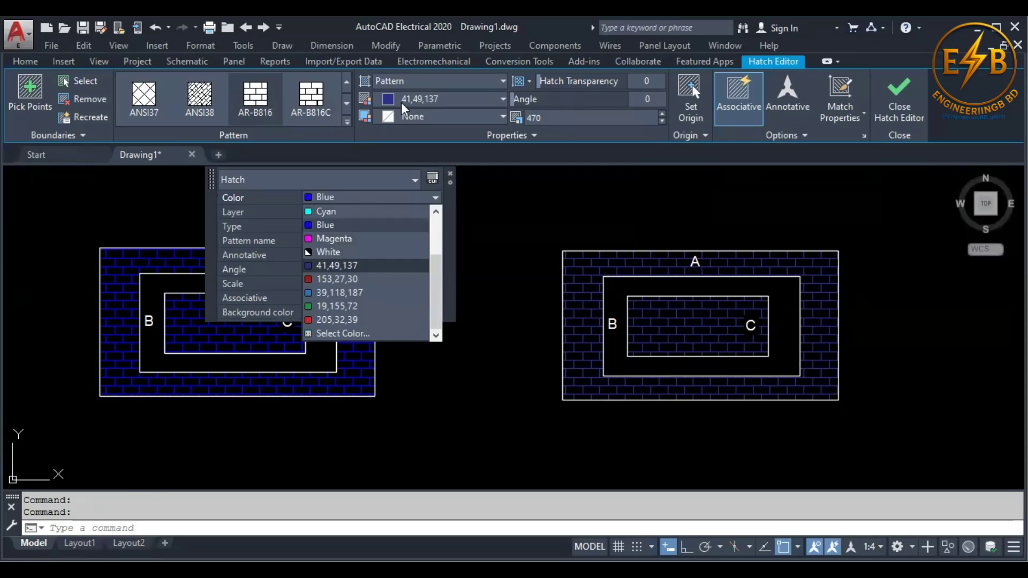
left_click(503, 99)
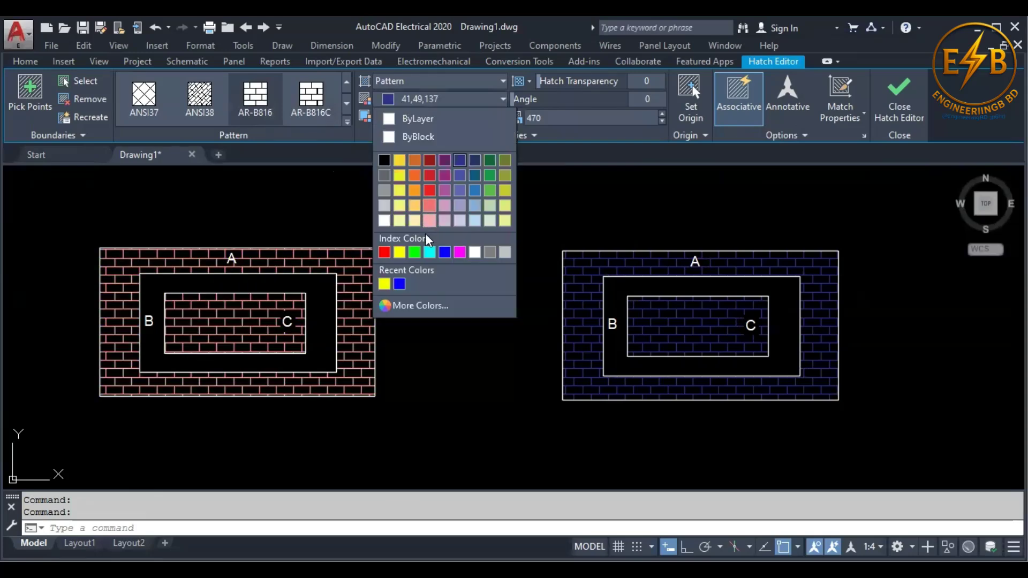
left_click(431, 253)
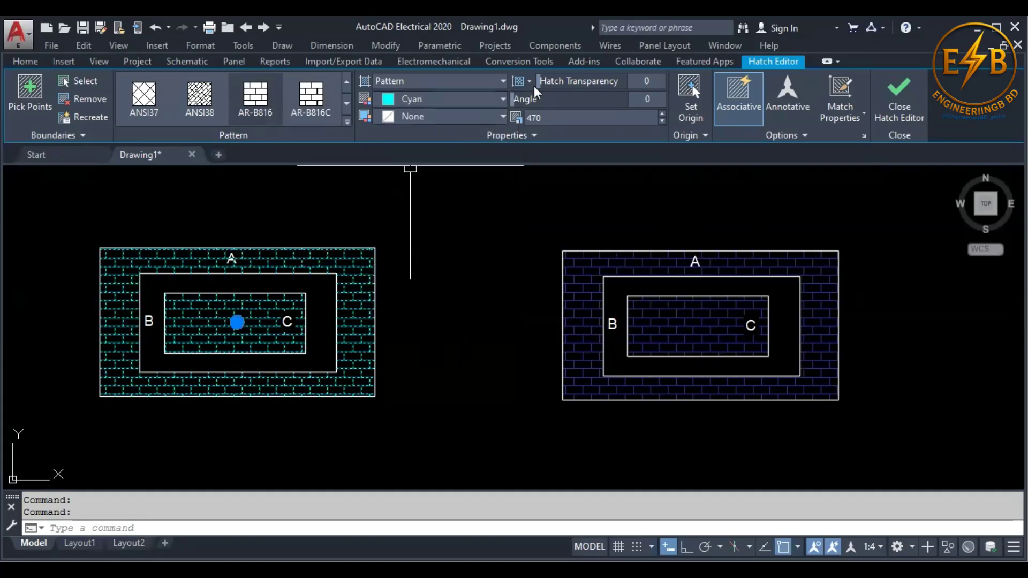
Step: Keep the first figure's hatch type as Pattern and change its pattern to AR-B816C
left_click(444, 84)
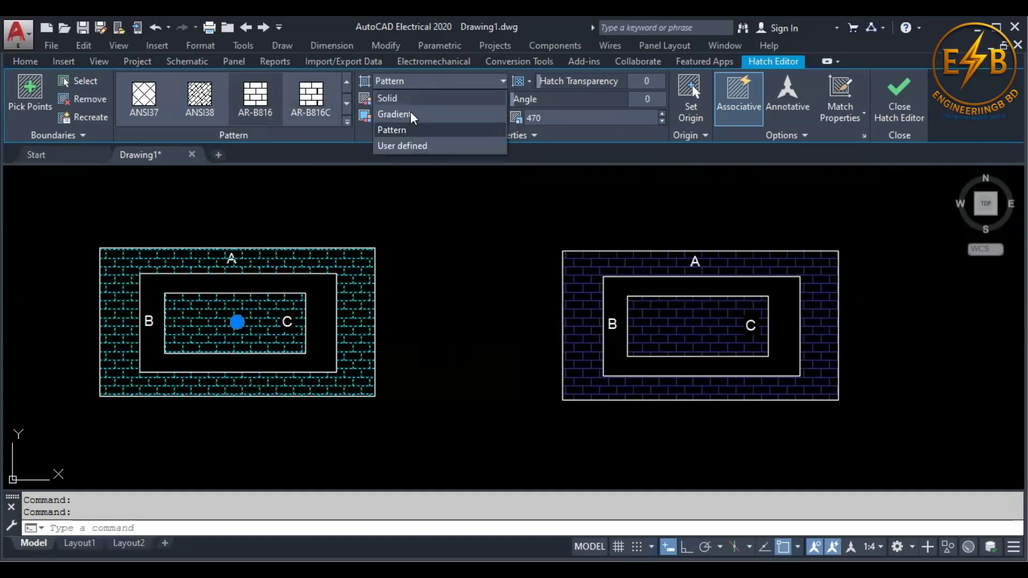
left_click(408, 129)
left_click(313, 105)
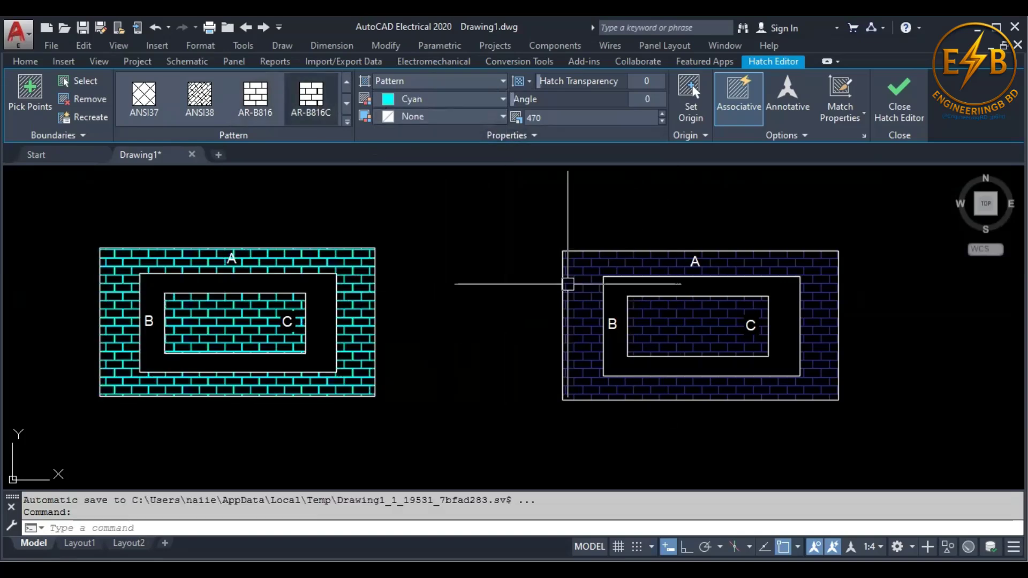
key("Escape")
scroll(576, 282, "down", 2)
mouse_move(584, 285)
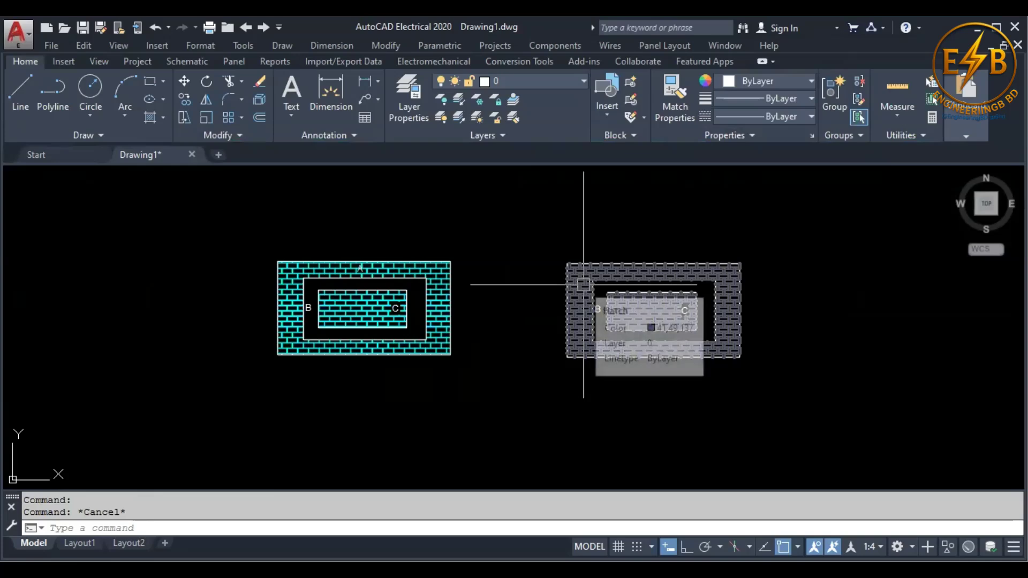